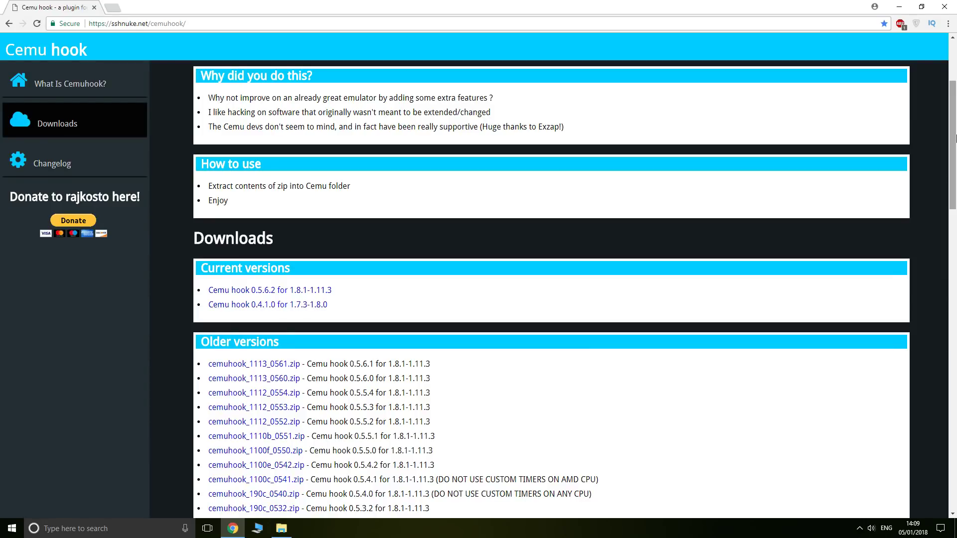
# Step: Download Cemu hook 0.5.6.2 for 1.8.1-1.11.3 and return to the desktop with the Cemu 1.11.3 folder
pyautogui.click(221, 293)
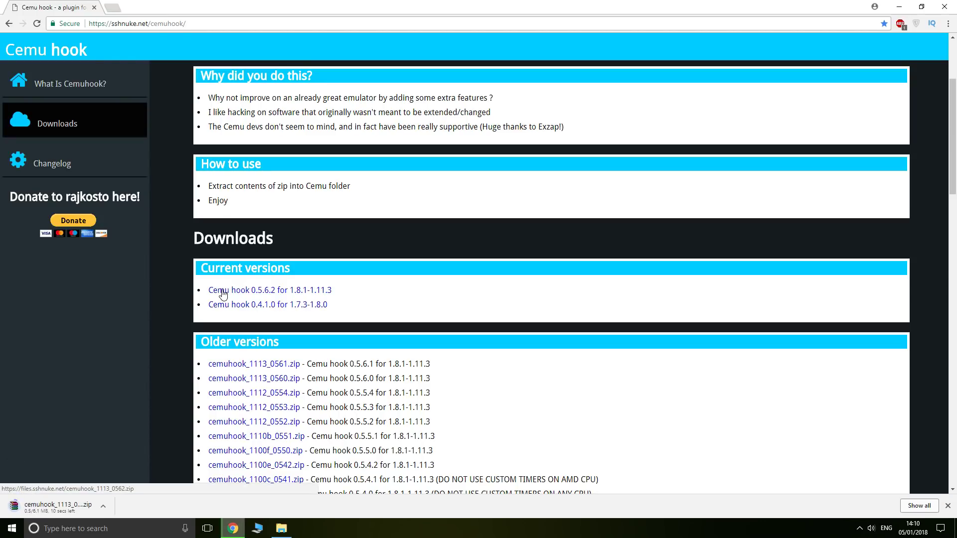
pyautogui.click(900, 6)
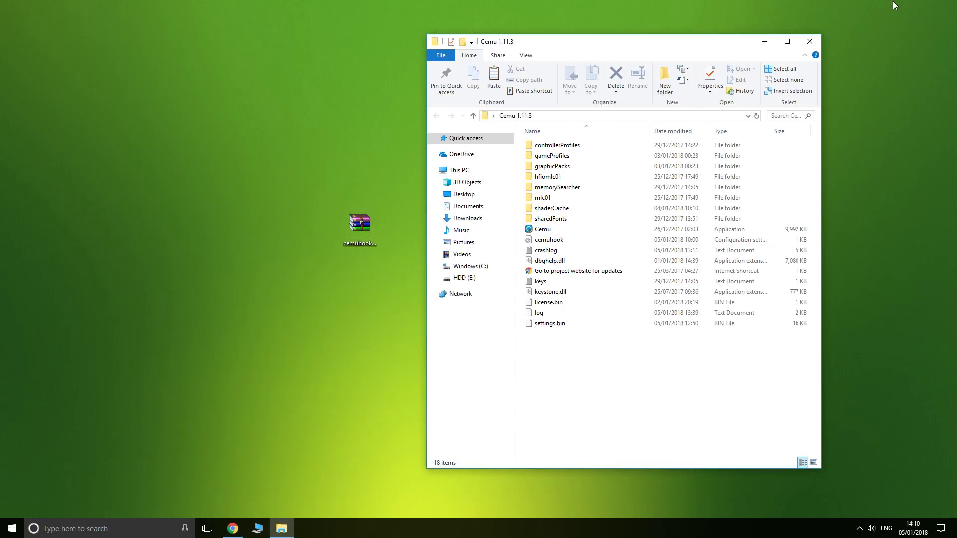
# Step: Extract the cemuhook_1113_0562 archive inside the Cemu 1.11.3 folder, replacing all existing files, and put the archive back on the desktop
pyautogui.moveTo(360, 226); pyautogui.dragTo(594, 381)
pyautogui.rightClick(594, 333)
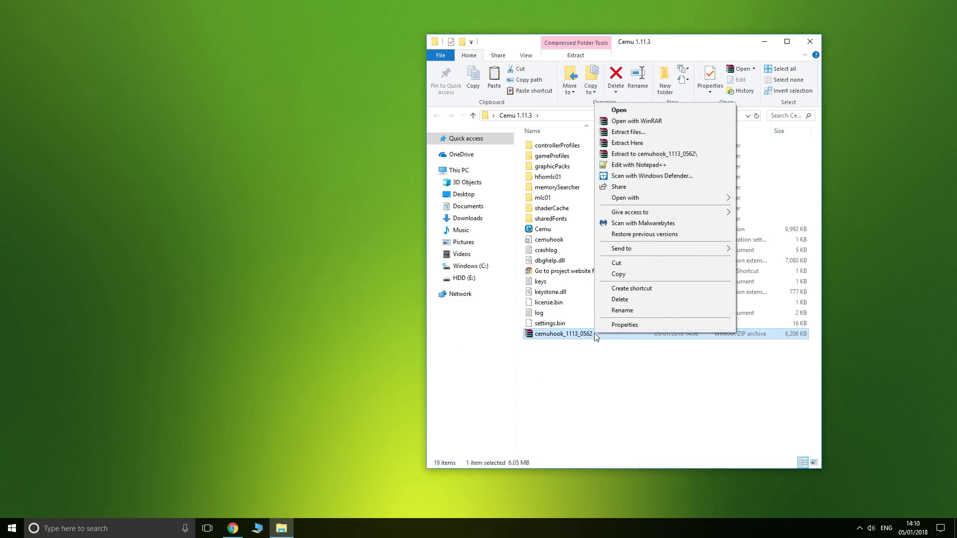
pyautogui.click(643, 143)
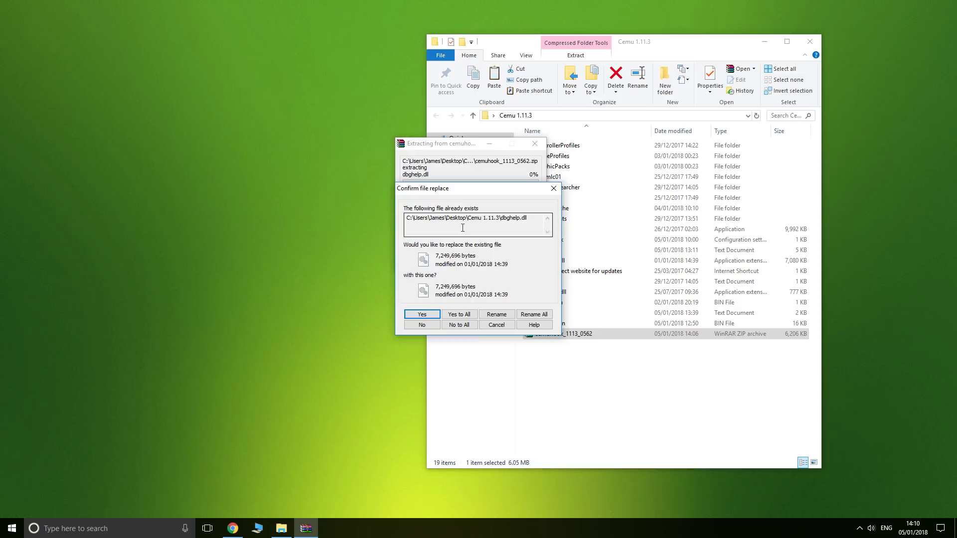
pyautogui.click(461, 314)
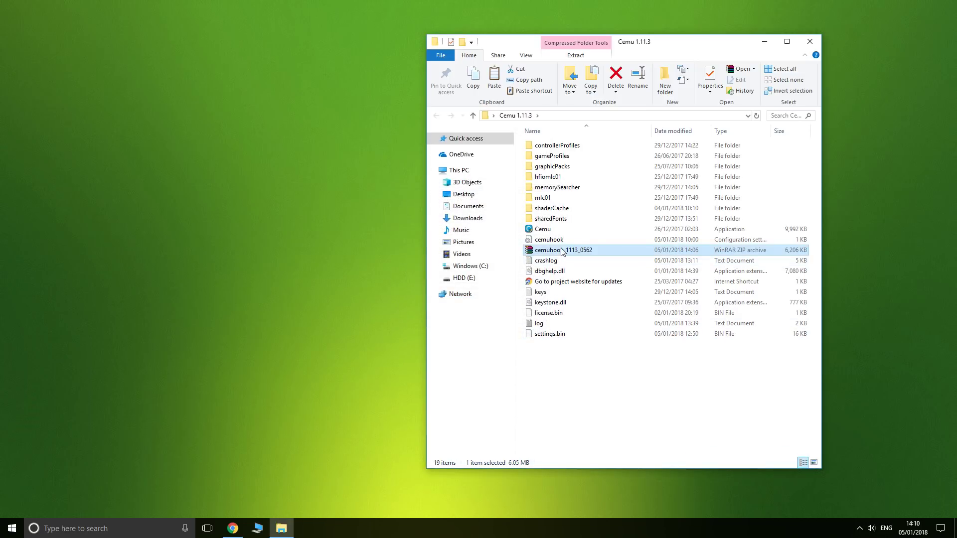
pyautogui.moveTo(561, 251); pyautogui.dragTo(157, 191)
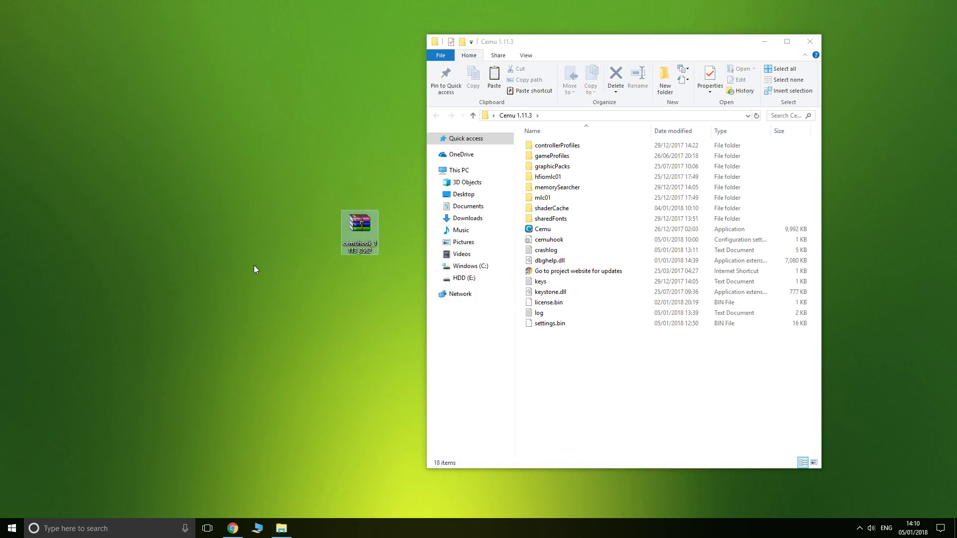
# Step: Launch Cemu and set the precompiled shader cache to Disabled/ignored
pyautogui.click(591, 228)
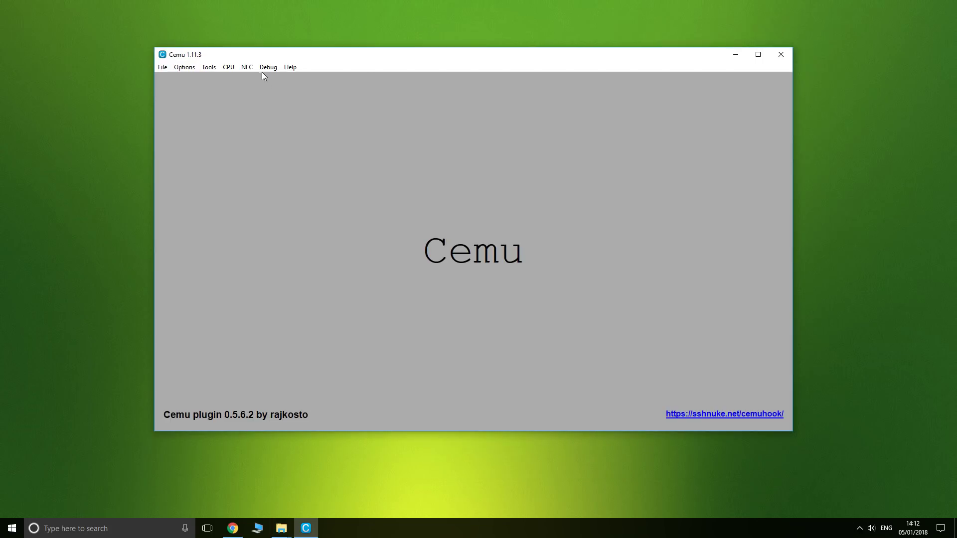
pyautogui.click(263, 70)
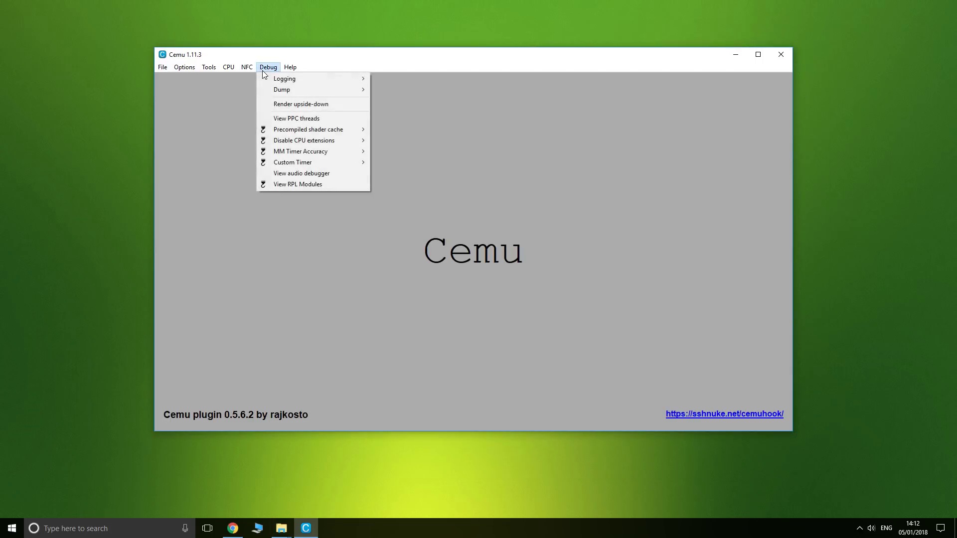
pyautogui.moveTo(339, 131)
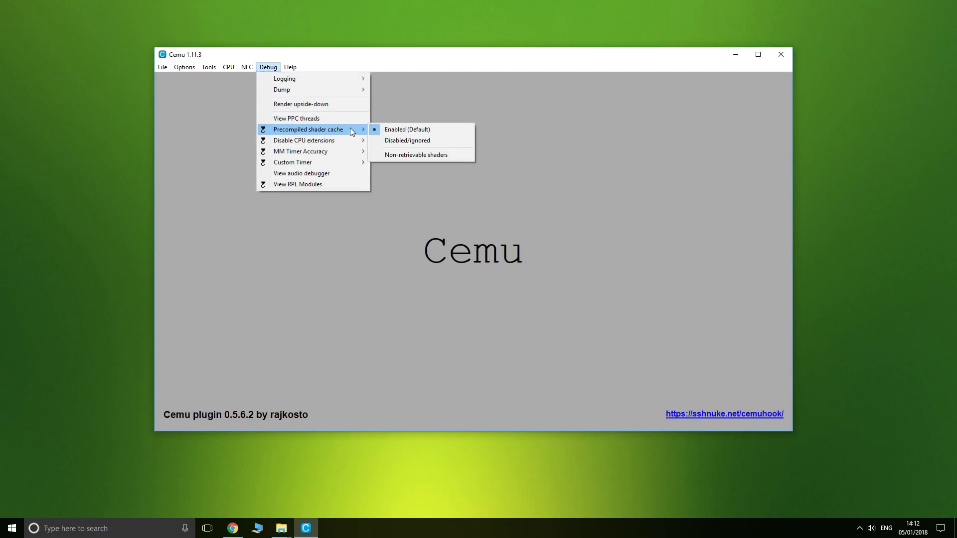
pyautogui.click(448, 144)
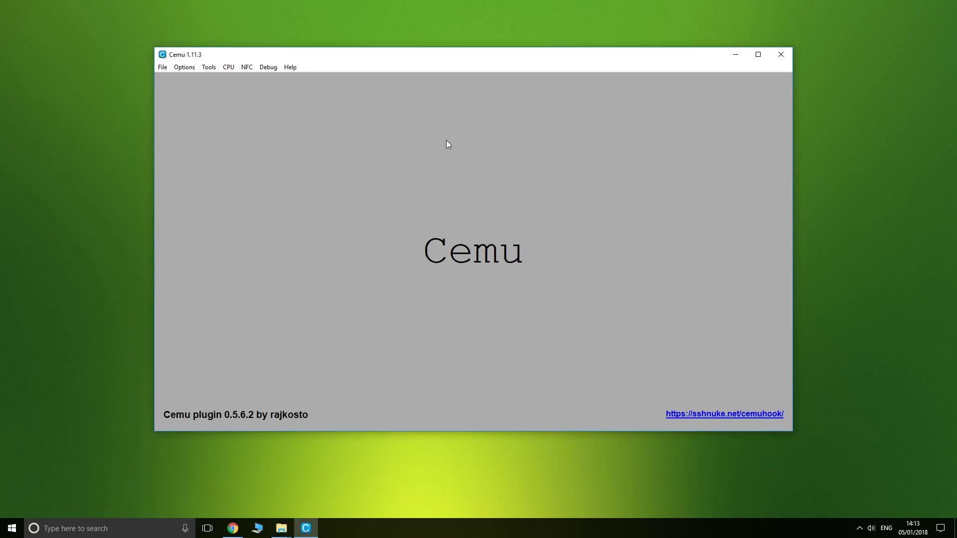
# Step: Load The Legend of Zelda Breath of the Wild from the recent games and start the Great Plateau save
pyautogui.click(163, 66)
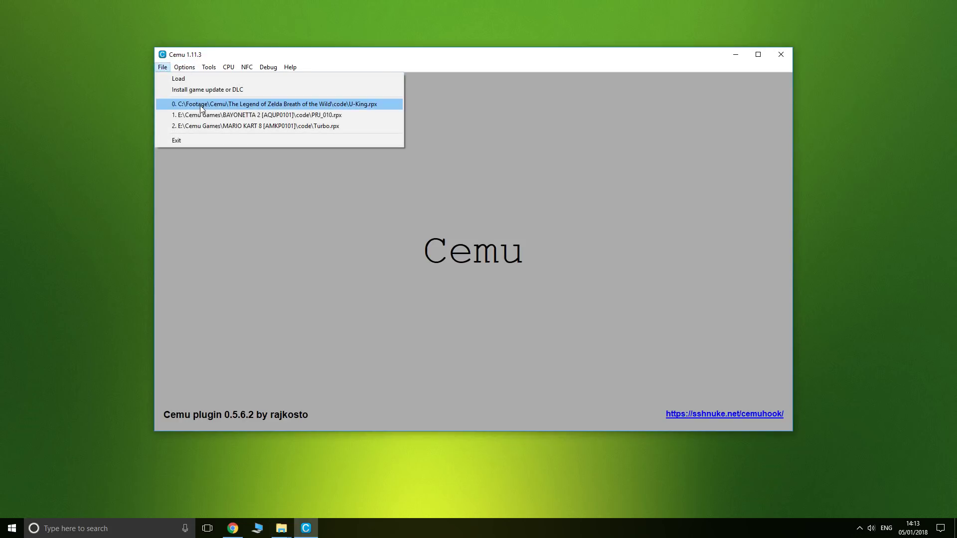
pyautogui.click(199, 105)
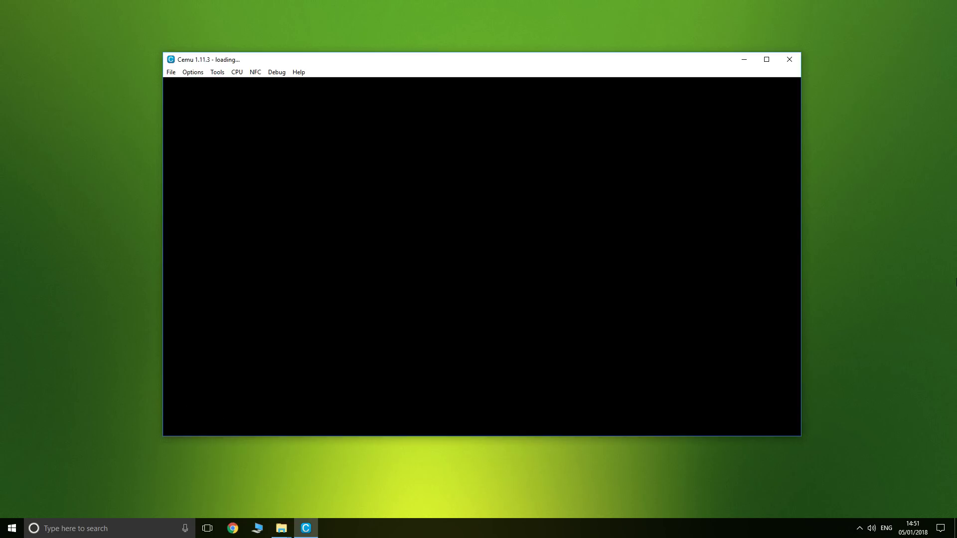
pyautogui.press('Return')
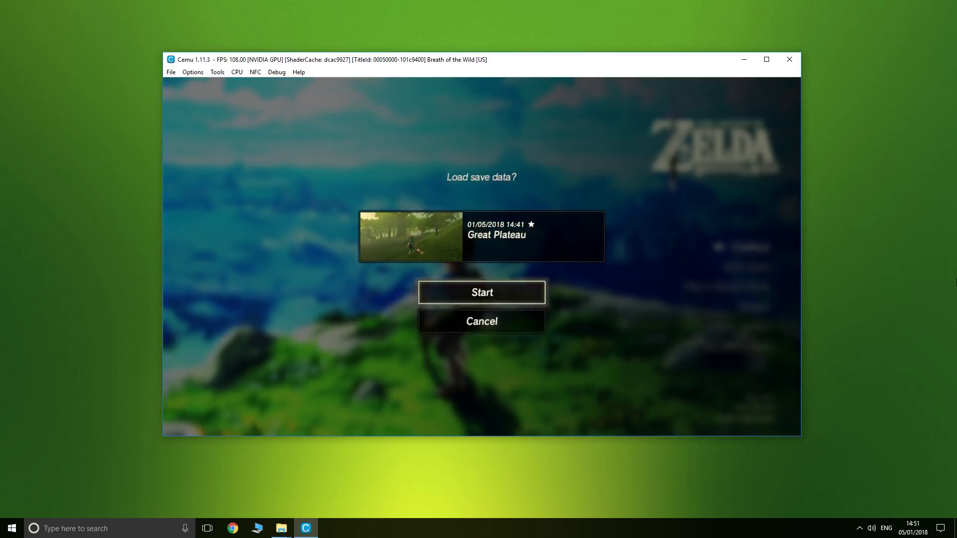
pyautogui.press('Return')
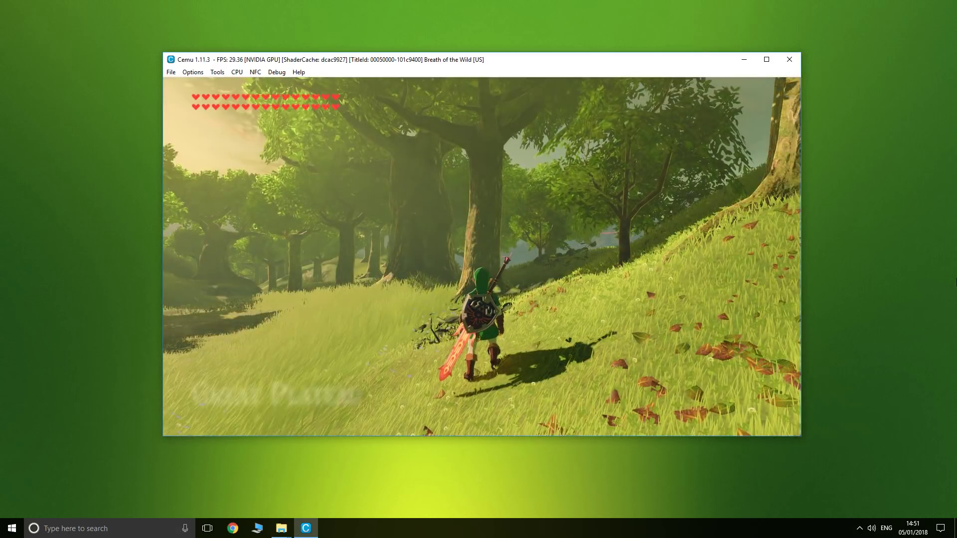
# Step: Blast the trees ahead on the Great Plateau using Remote Bomb +
pyautogui.press('Up')
pyautogui.press('Left')
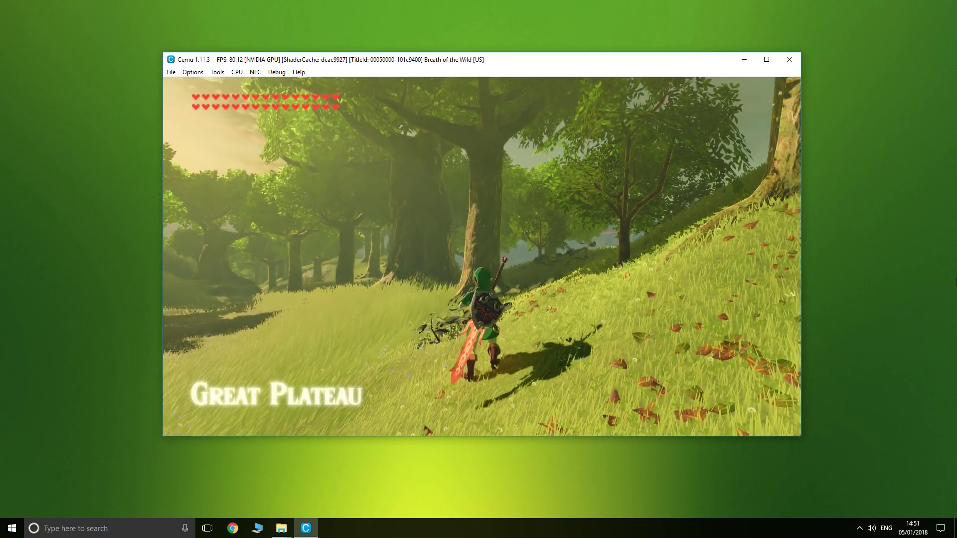
pyautogui.press('q')
pyautogui.press('e')
pyautogui.press('q')
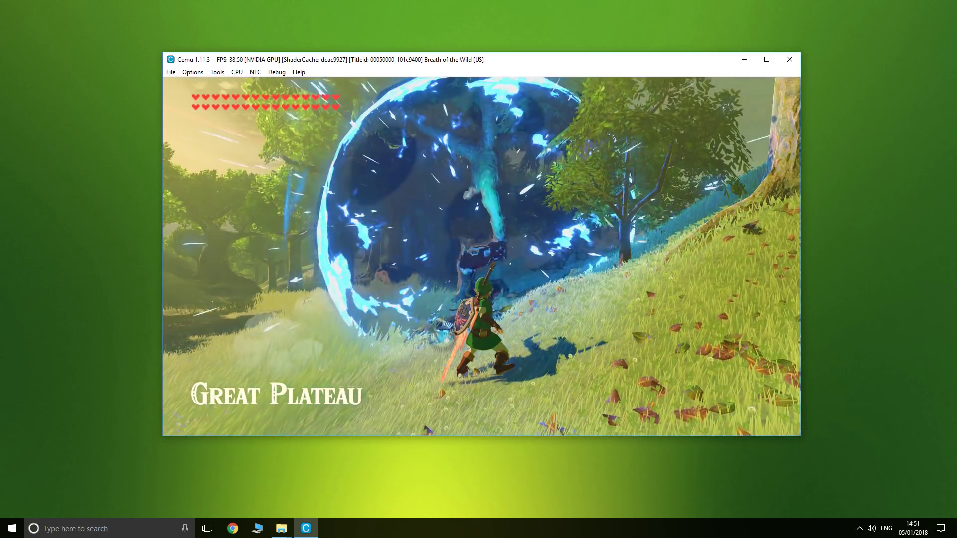
pyautogui.press('Up')
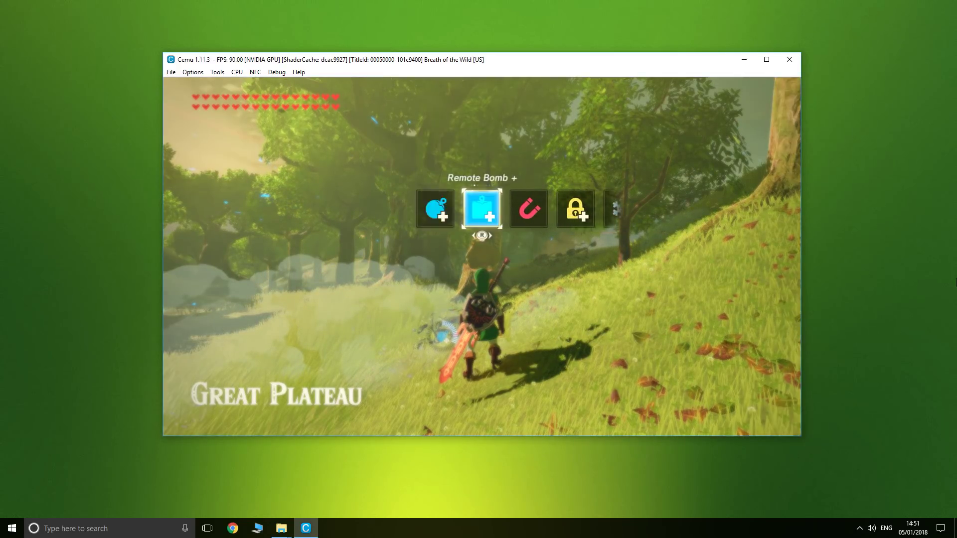
pyautogui.press('q')
pyautogui.press('e')
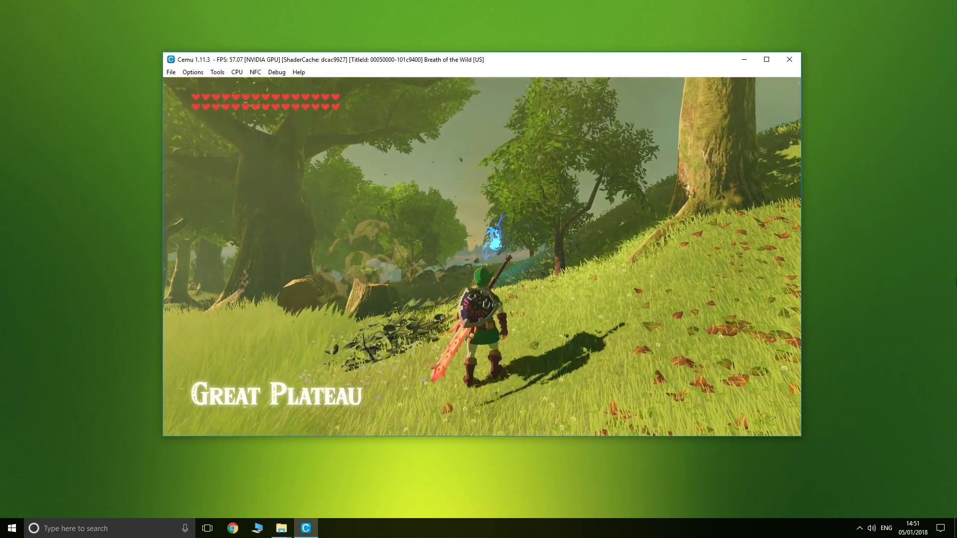
# Step: Cut down the large tree on the slope with the weapon and collect the wood
pyautogui.press('q')
pyautogui.press('w')
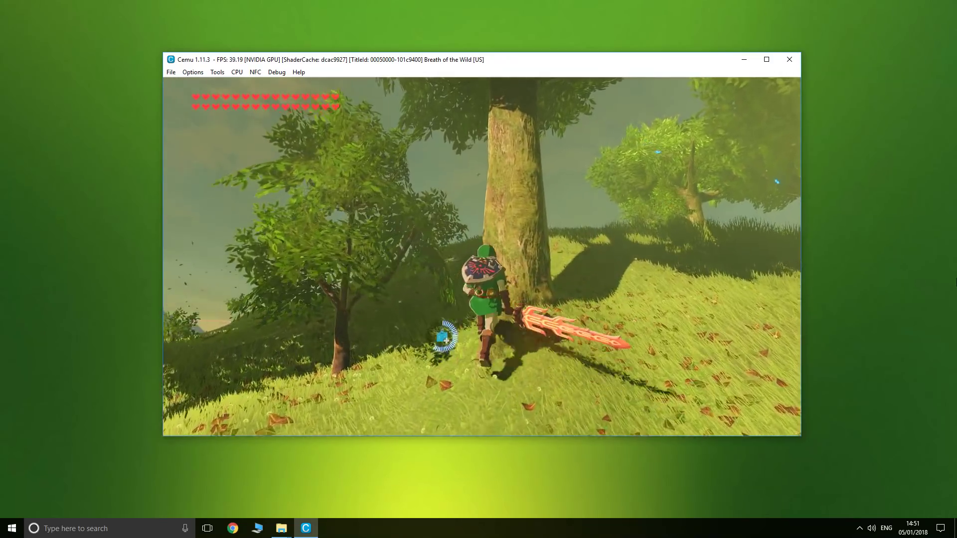
pyautogui.press('y')
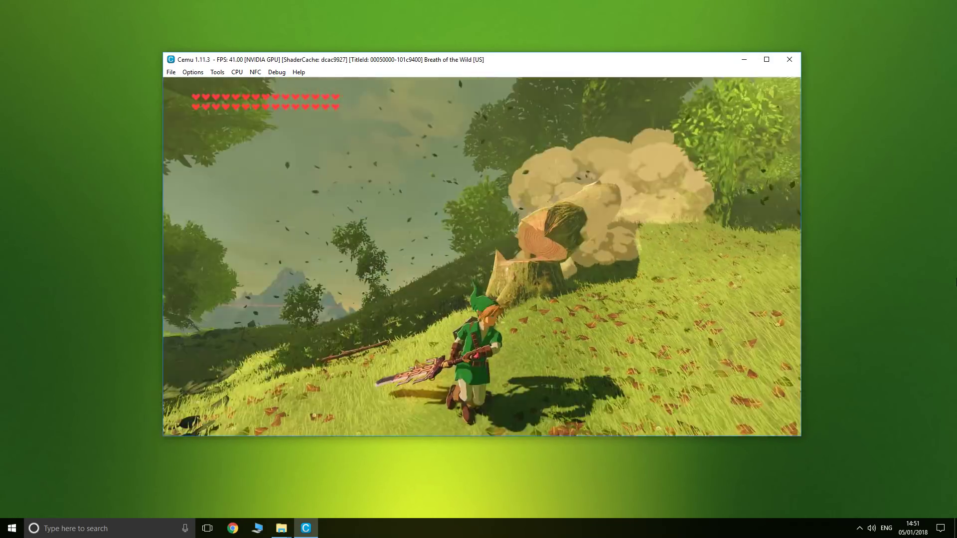
pyautogui.press('w')
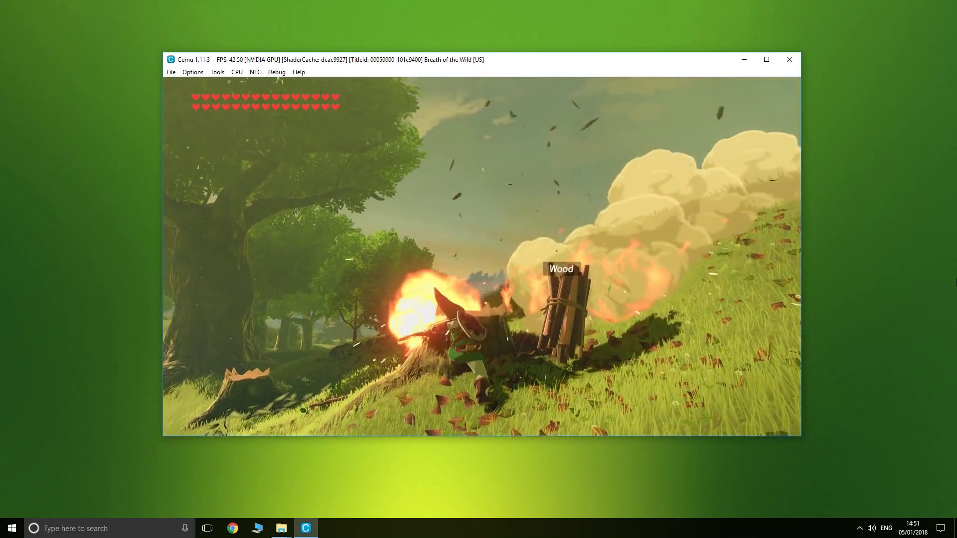
pyautogui.press('a')
# Step: Run down the grassy slope and through the forest to test how the game plays
pyautogui.press('w')
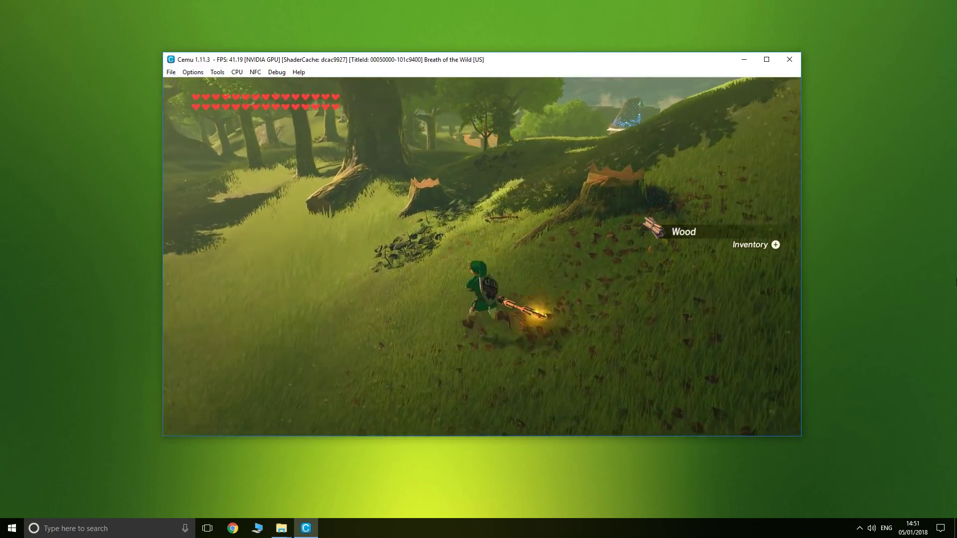
pyautogui.press('w')
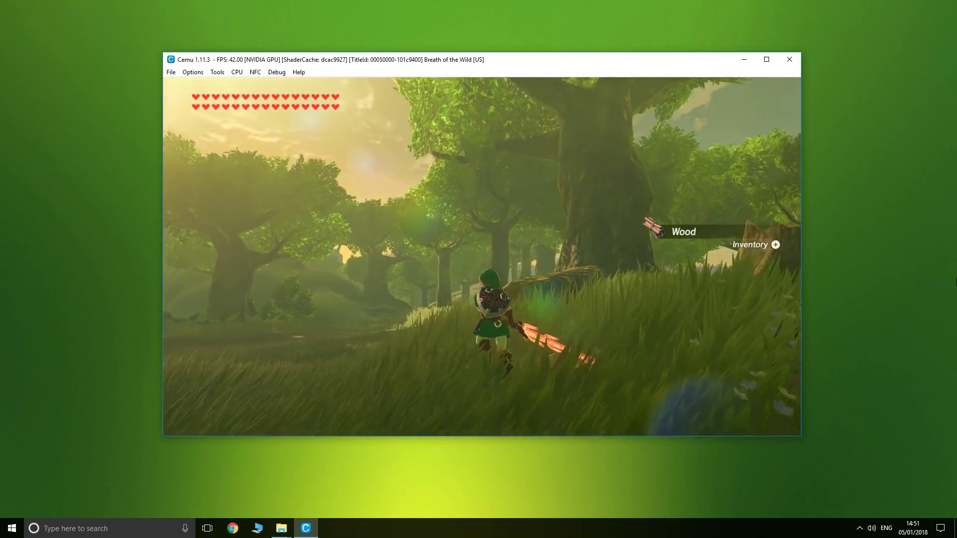
pyautogui.press('w')
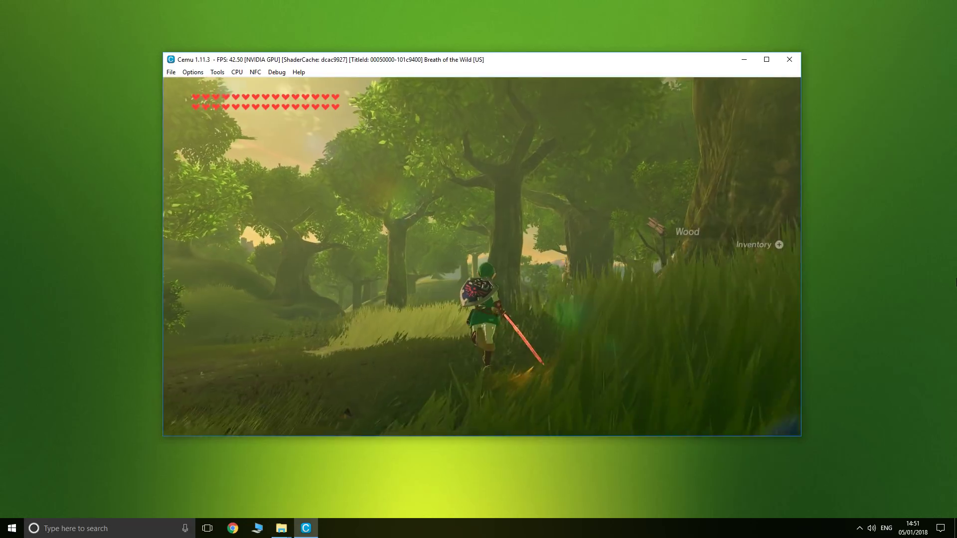
pyautogui.press('w')
pyautogui.press('y')
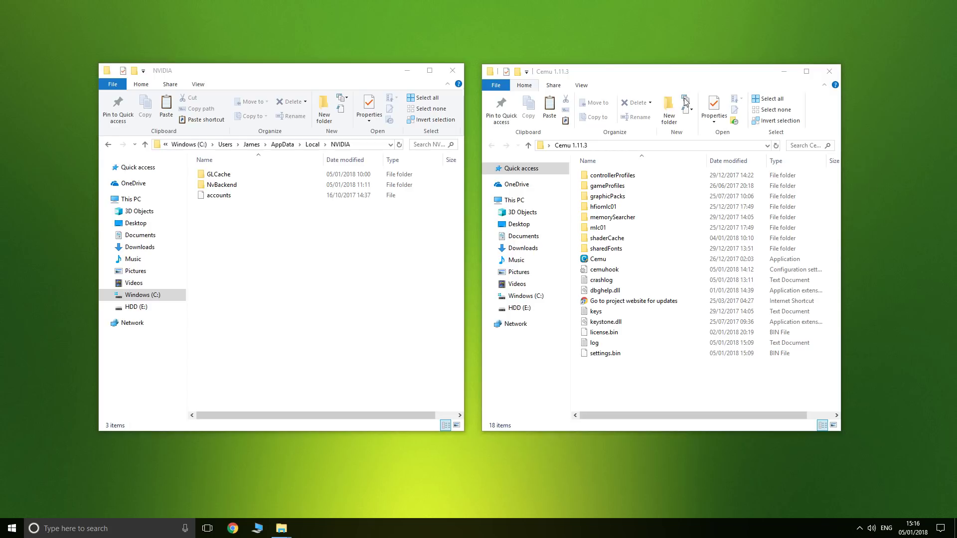
# Step: Show the NVIDIA folder's full path and browse through GLCache and 718a971d5bda0402be4a6aa910329361 into the 66c484f0ad01bdc6 folder
pyautogui.click(371, 147)
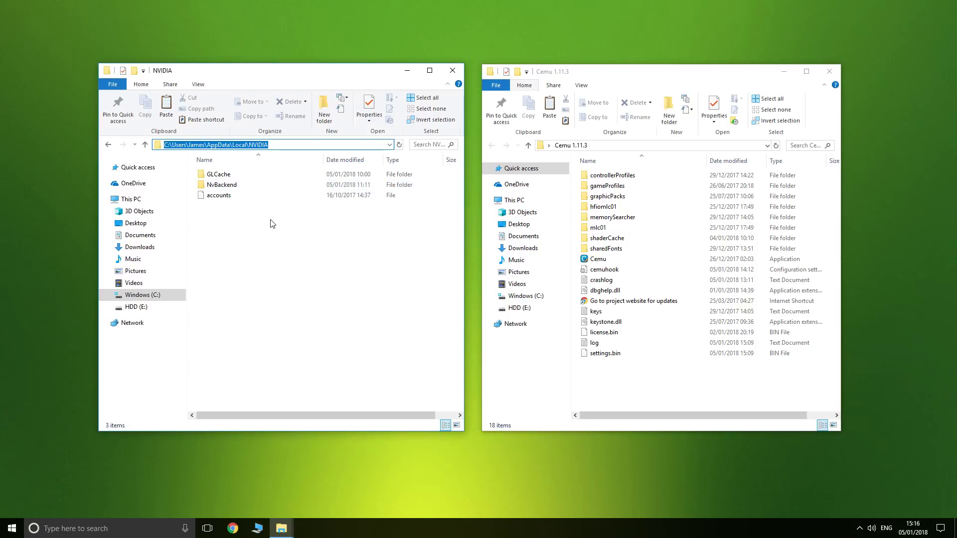
pyautogui.click(261, 228)
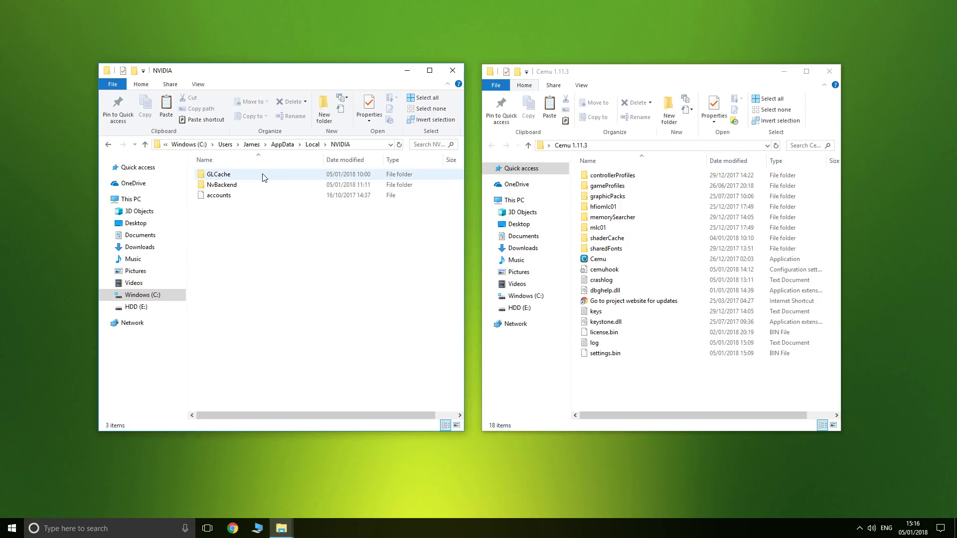
pyautogui.doubleClick(264, 175)
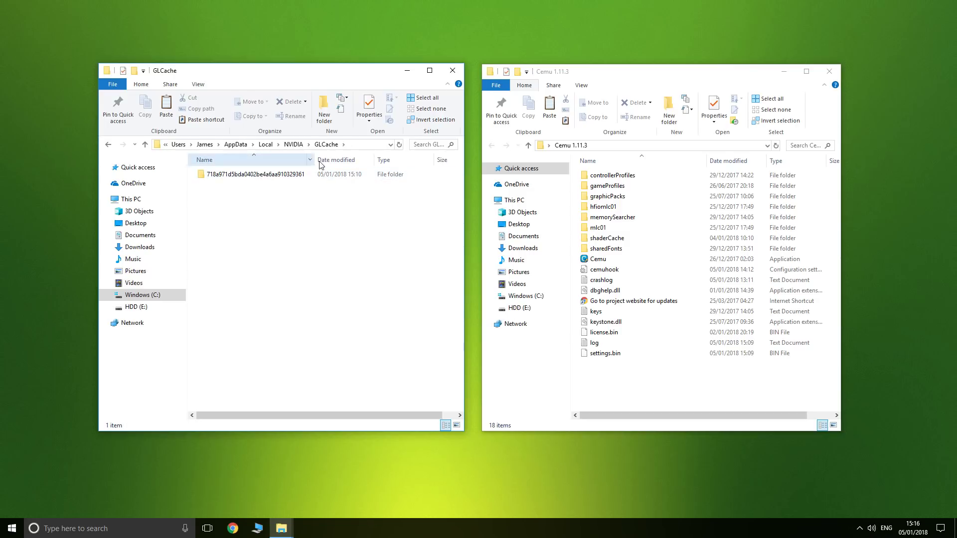
pyautogui.moveTo(315, 159); pyautogui.dragTo(332, 160)
pyautogui.doubleClick(291, 180)
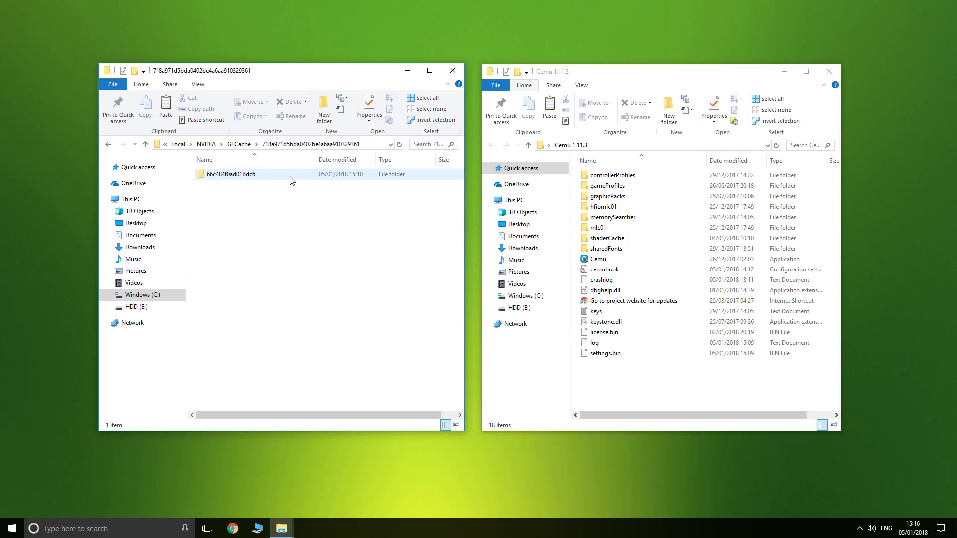
pyautogui.doubleClick(288, 177)
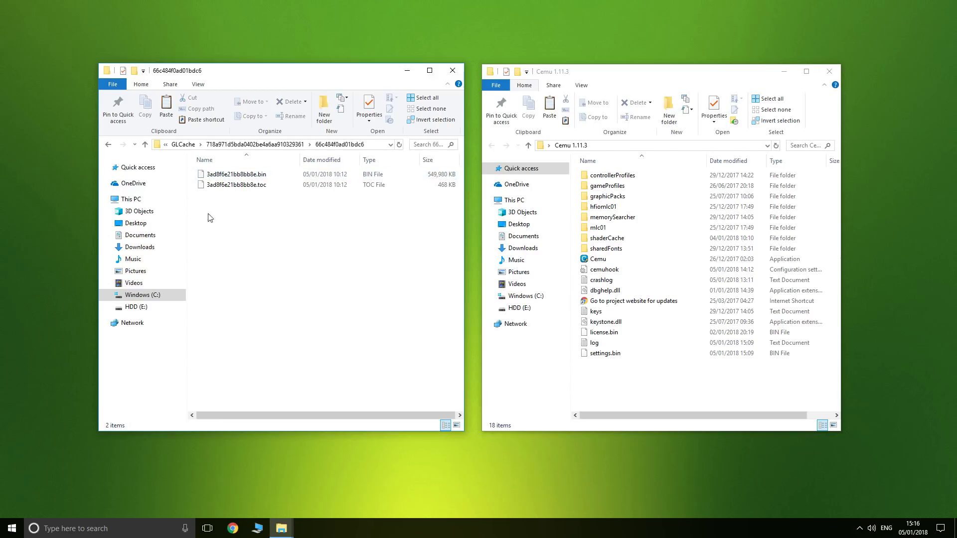
# Step: Go back up one level and check the size of the 66c484f0ad01bdc6 folder in its properties
pyautogui.click(108, 144)
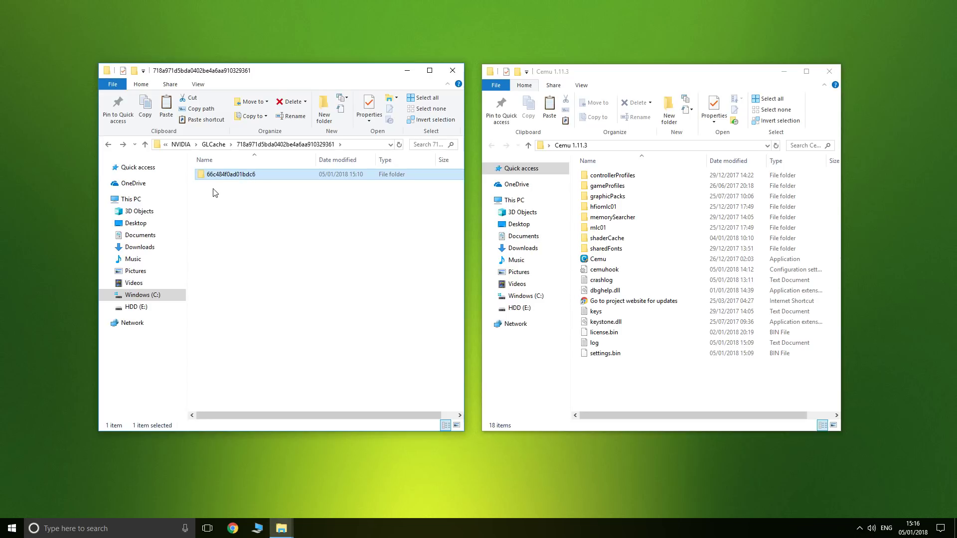
pyautogui.click(273, 275)
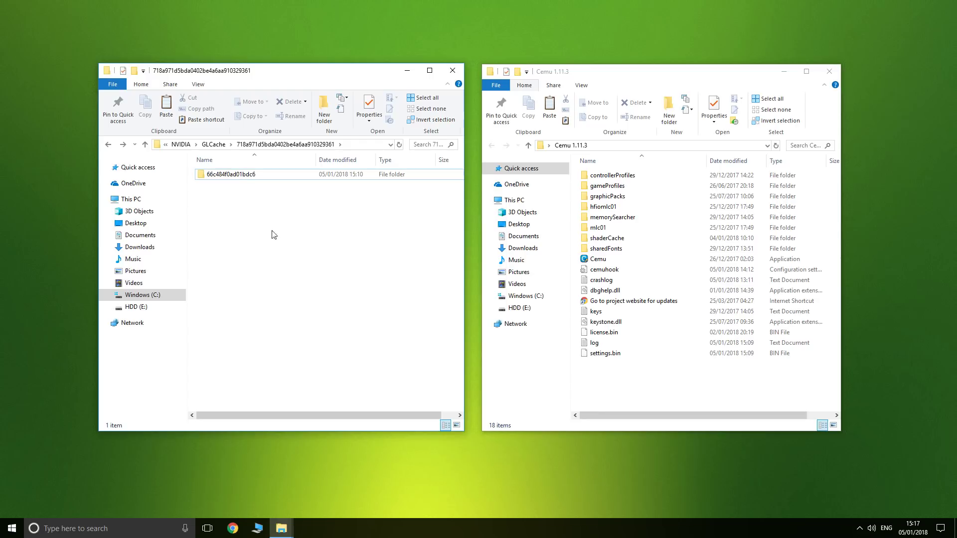
pyautogui.click(269, 176)
pyautogui.rightClick(271, 180)
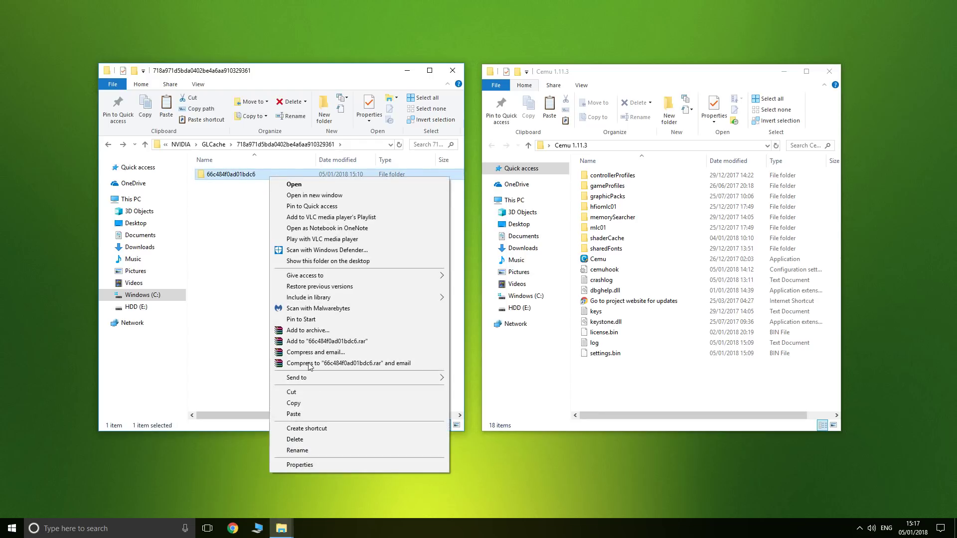
pyautogui.click(311, 468)
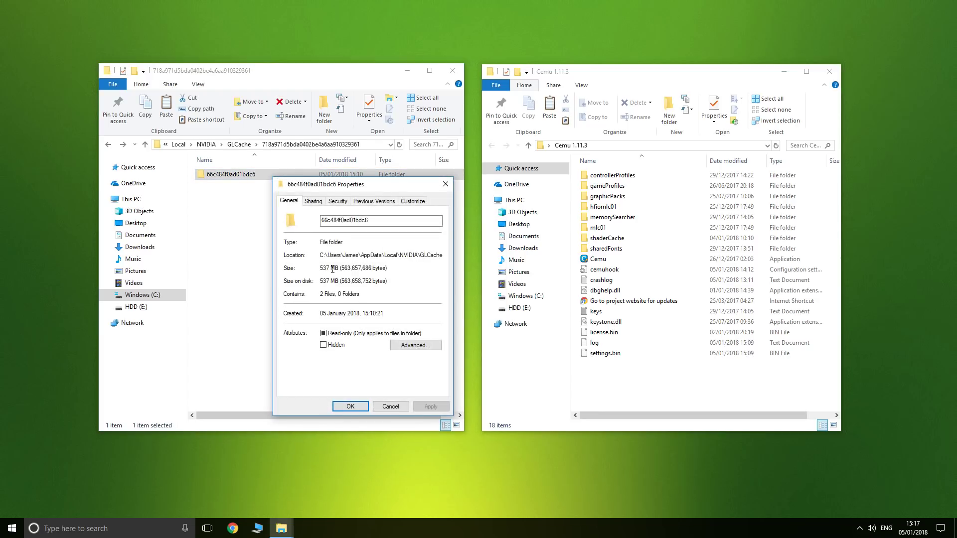
pyautogui.click(390, 406)
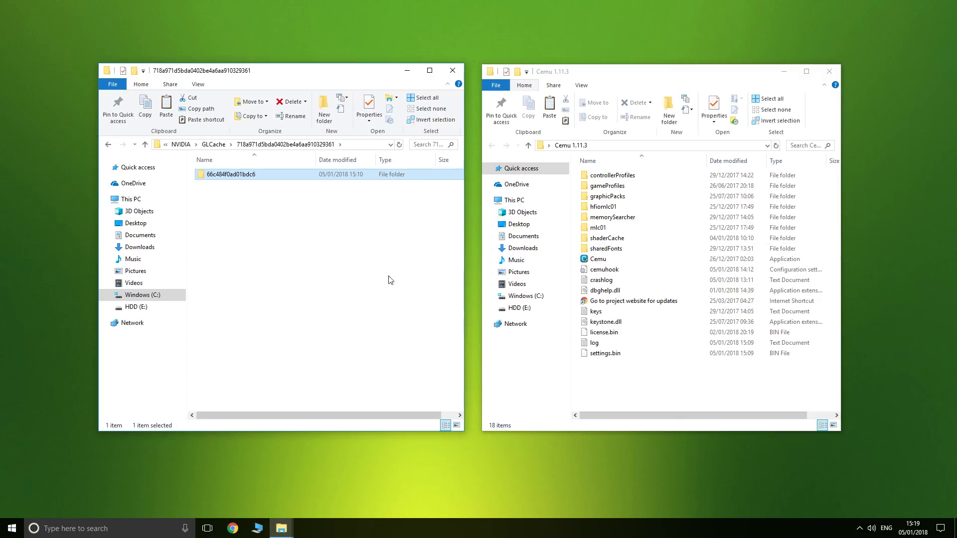
# Step: Duplicate the 66c484f0ad01bdc6 folder inside the 718a971d5bda0402be4a6aa910329361 folder
pyautogui.click(253, 258)
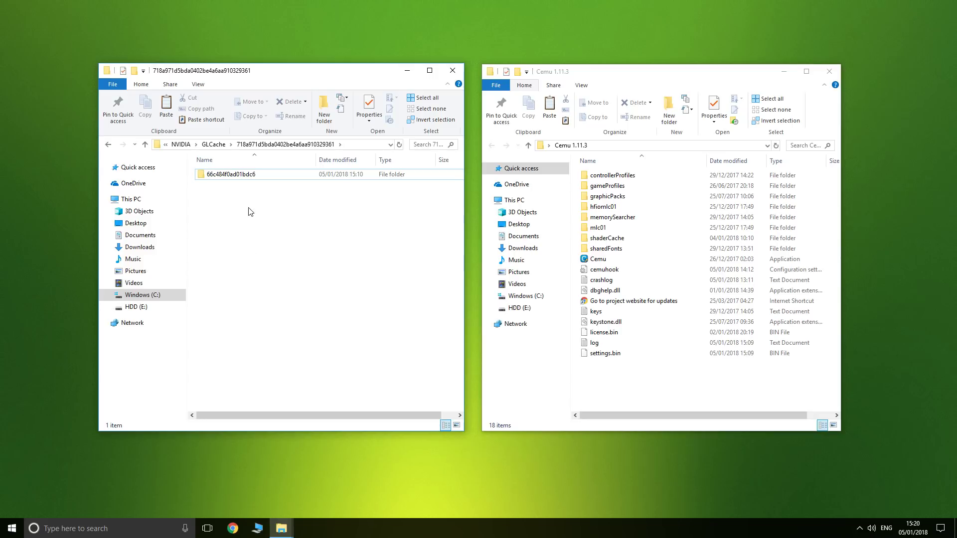
pyautogui.rightClick(268, 178)
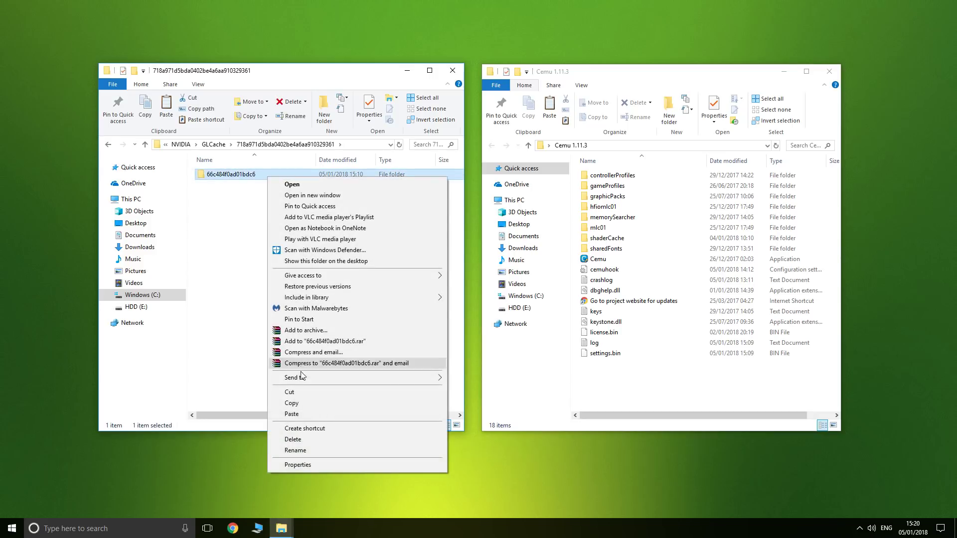
pyautogui.click(299, 403)
pyautogui.rightClick(278, 406)
pyautogui.click(314, 348)
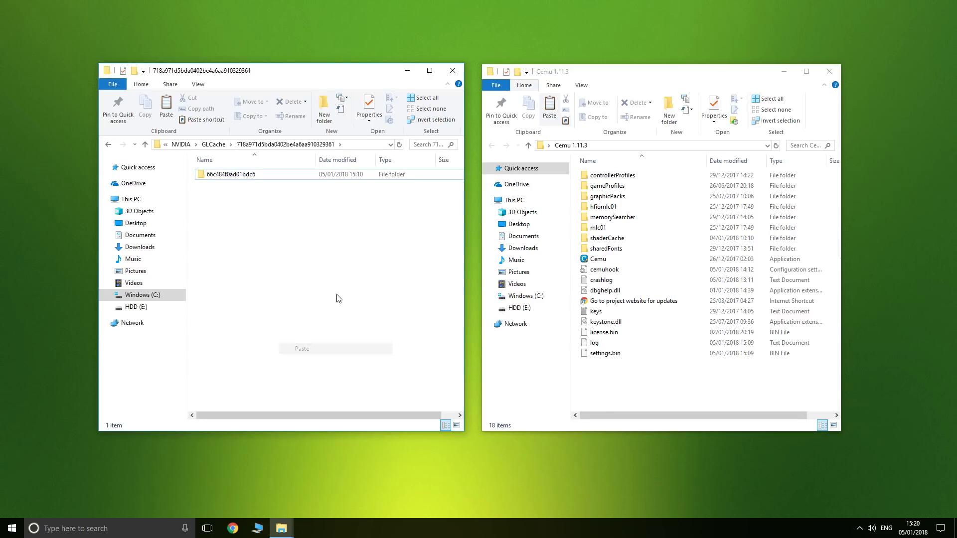
pyautogui.click(304, 234)
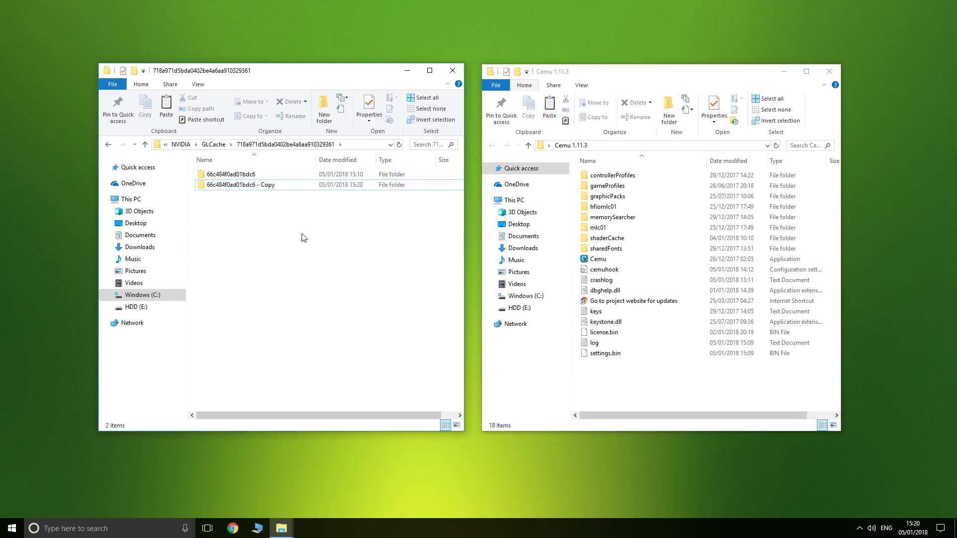
pyautogui.click(291, 182)
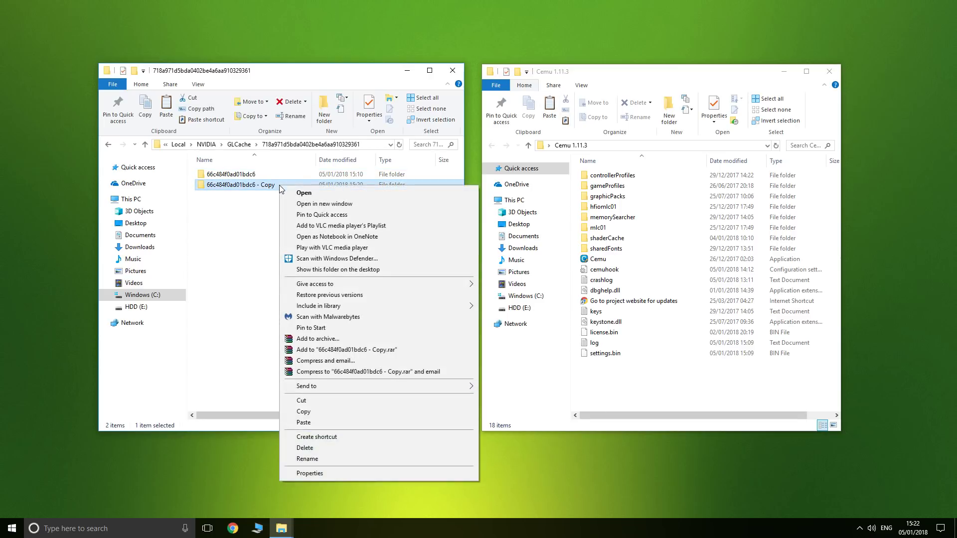
pyautogui.click(307, 459)
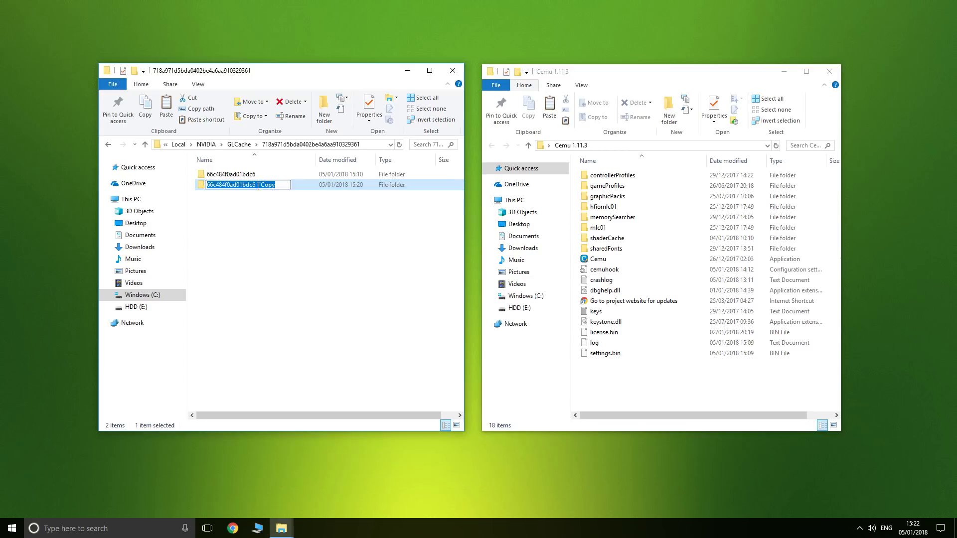
pyautogui.click(288, 206)
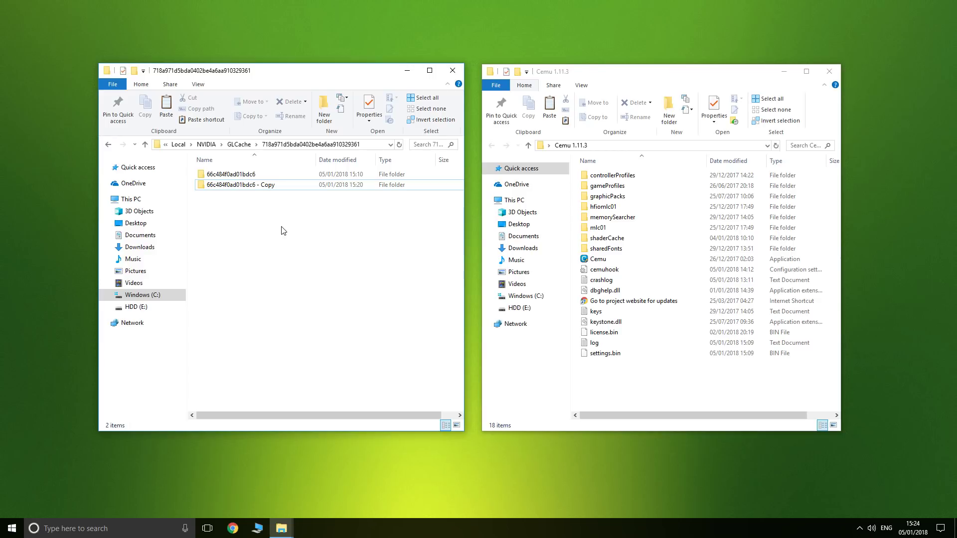
# Step: Delete the "66c484f0ad01bdc6 - Copy" folder
pyautogui.click(297, 189)
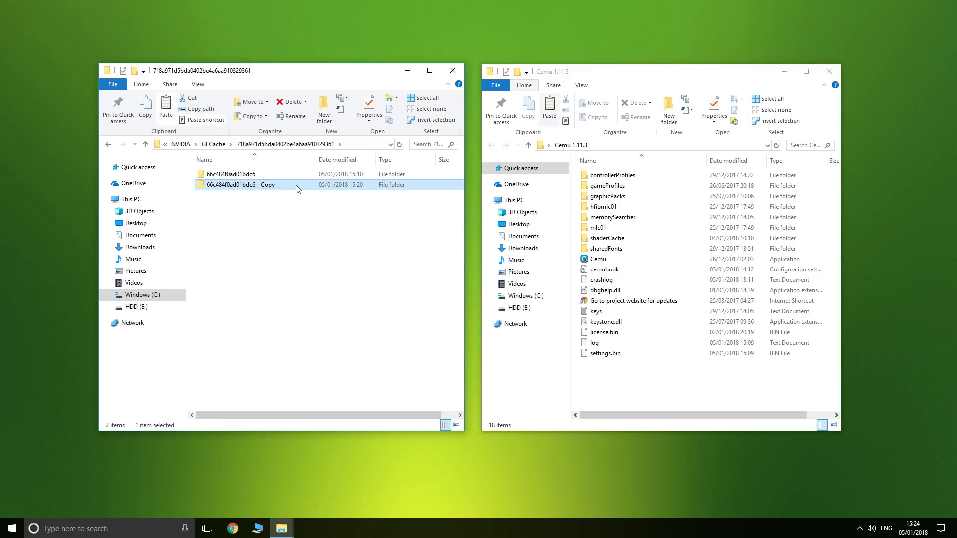
pyautogui.press('Delete')
# Step: Make a fresh backup copy of the 66c484f0ad01bdc6 shader cache folder in the same location
pyautogui.click(274, 179)
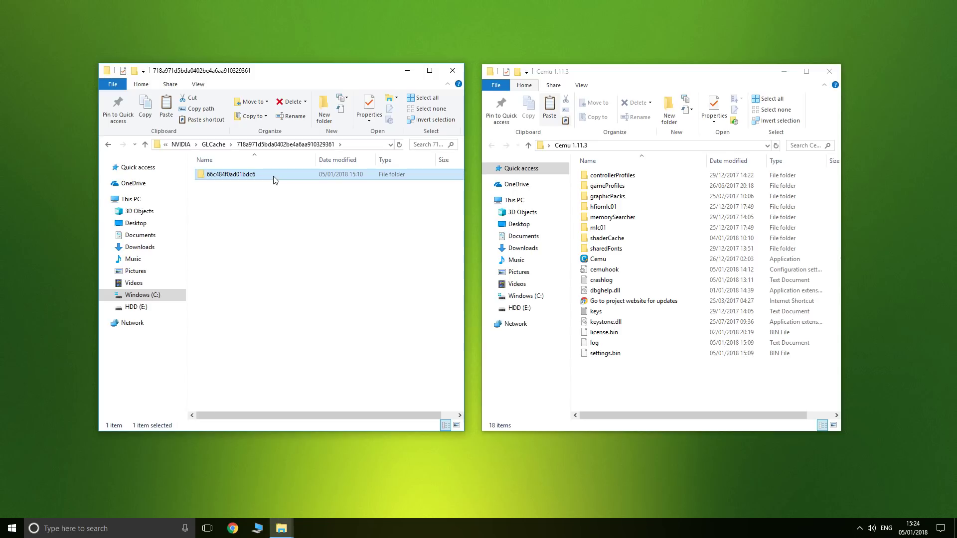
pyautogui.rightClick(273, 180)
pyautogui.click(295, 402)
pyautogui.hotkey('ctrl', 'v')
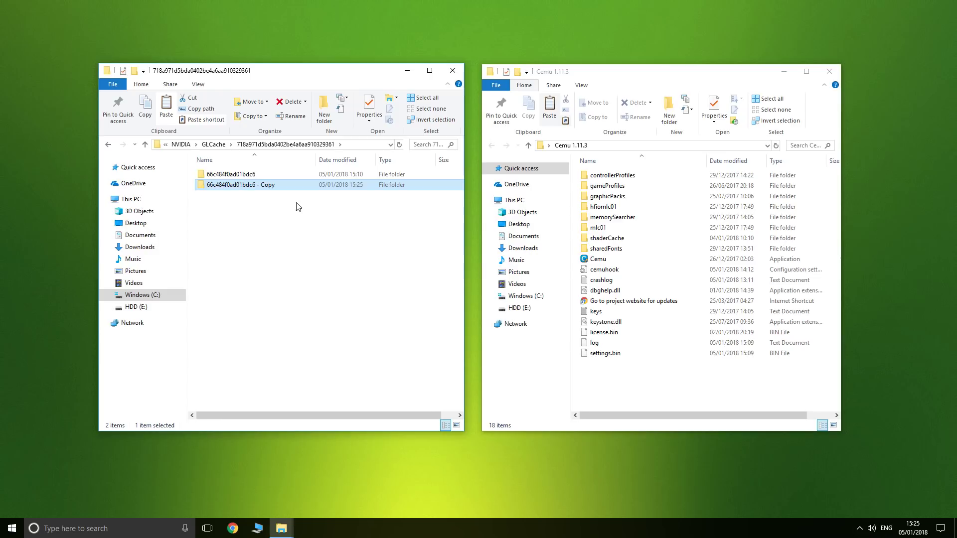
pyautogui.click(297, 206)
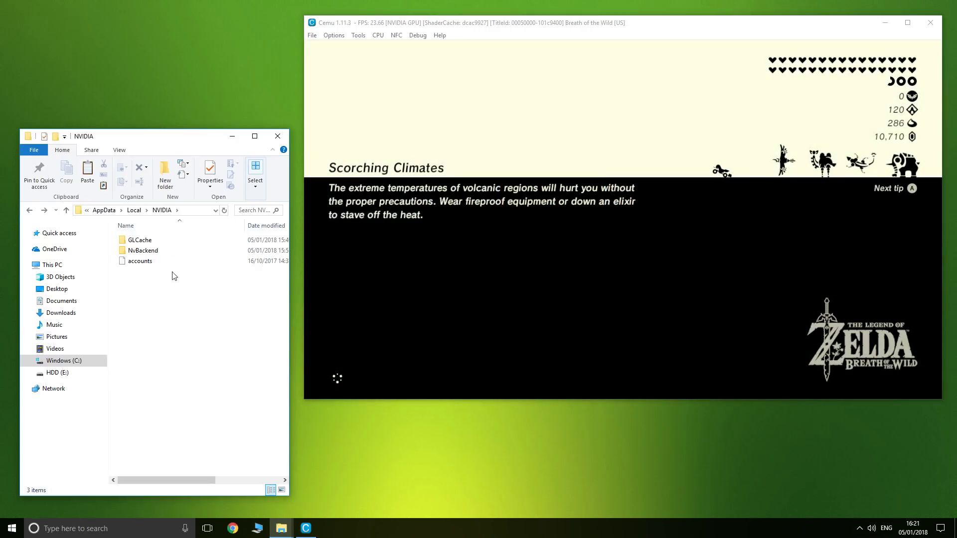
# Step: Browse from NVIDIA through GLCache and 718a971d5bda0402be4a6aa910329361 into the 66c484f0ad01bdc6 folder, and return one level
pyautogui.click(151, 240)
pyautogui.doubleClick(152, 242)
pyautogui.doubleClick(152, 243)
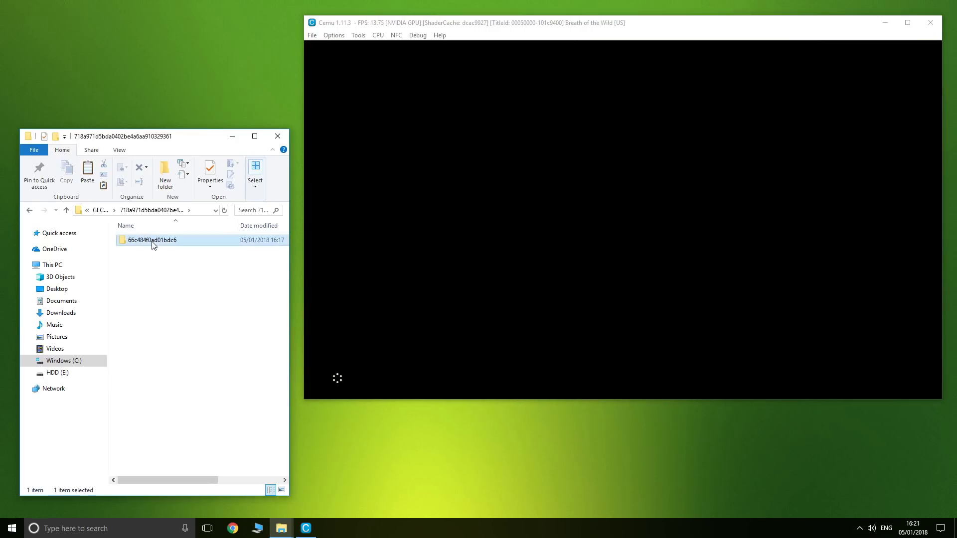
pyautogui.doubleClick(153, 243)
pyautogui.click(31, 210)
# Step: Check the 66c484f0ad01bdc6 folder's size in its properties as the game loads, and recheck it once the scene is running
pyautogui.rightClick(191, 248)
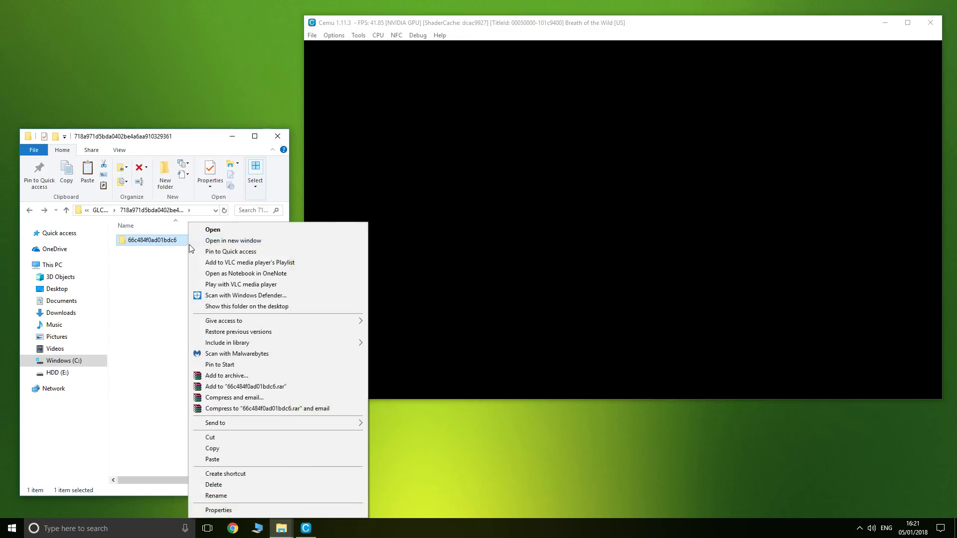
pyautogui.click(233, 510)
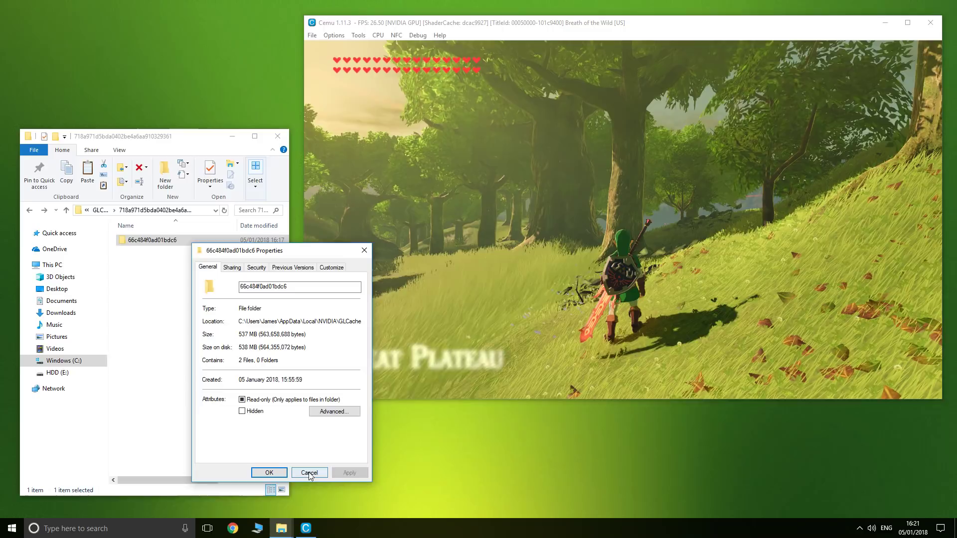
pyautogui.click(309, 473)
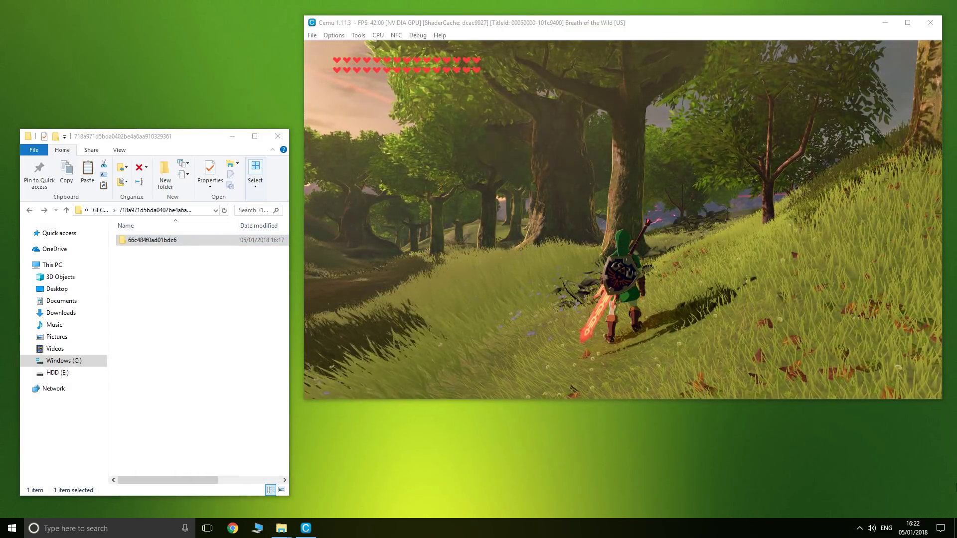
pyautogui.rightClick(189, 245)
pyautogui.click(219, 510)
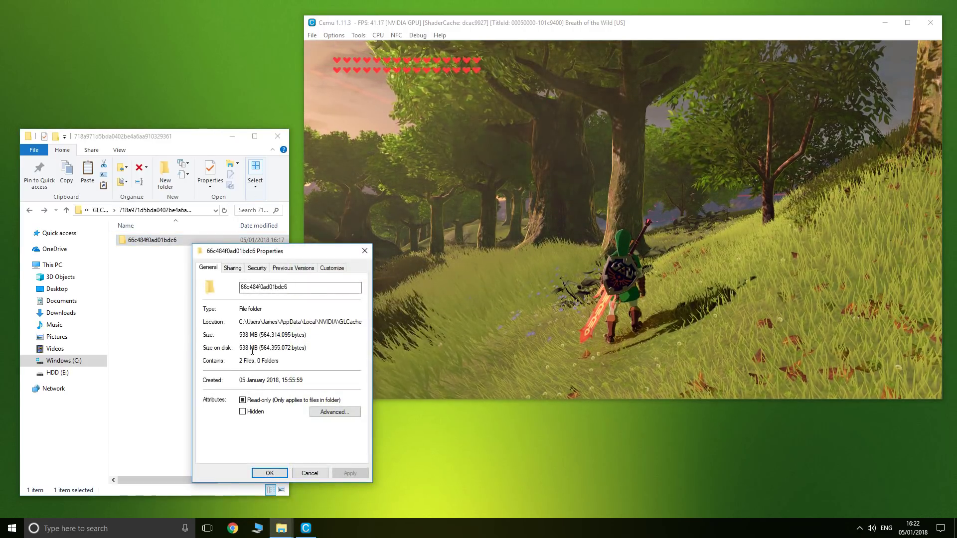
pyautogui.click(306, 474)
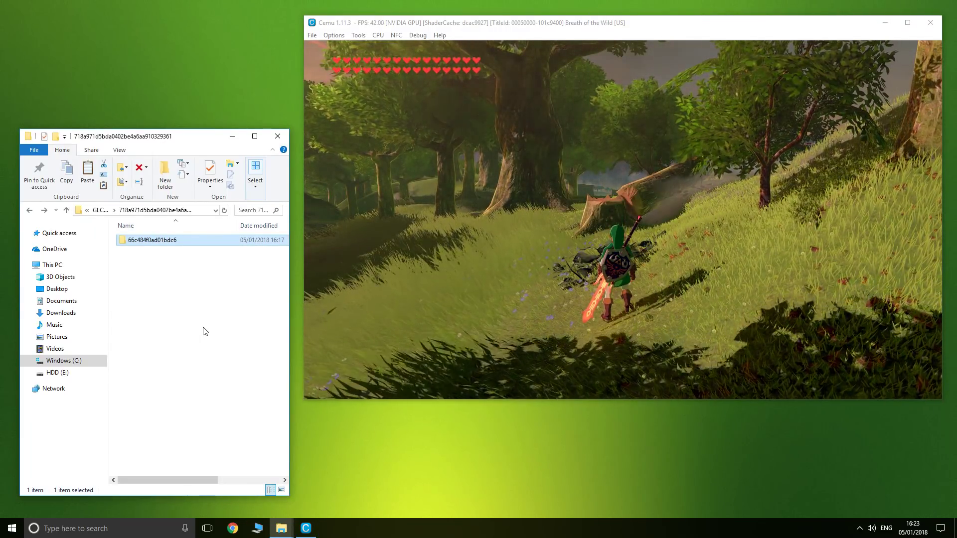
# Step: Check the 66c484f0ad01bdc6 folder's size on disk again after cutting down the tree in the game
pyautogui.rightClick(191, 245)
pyautogui.click(268, 509)
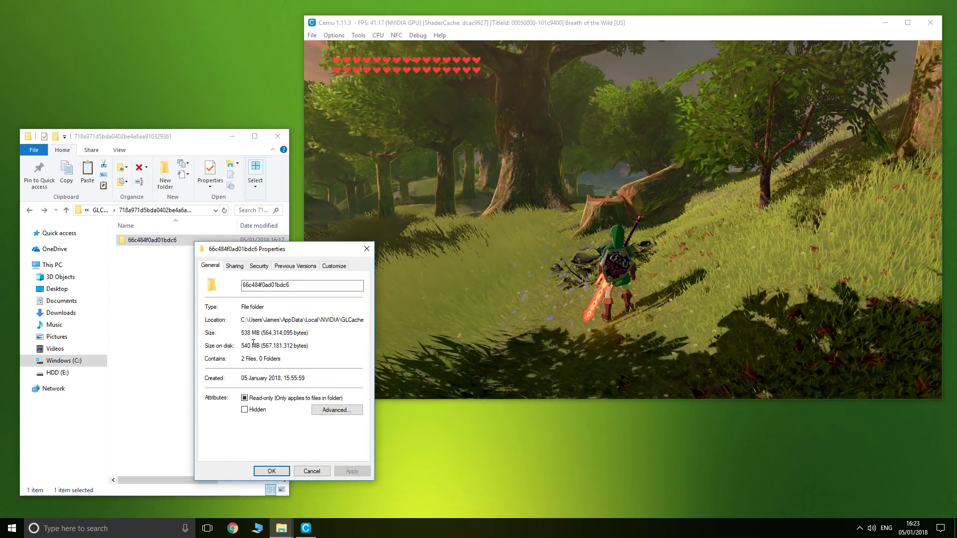
pyautogui.click(317, 469)
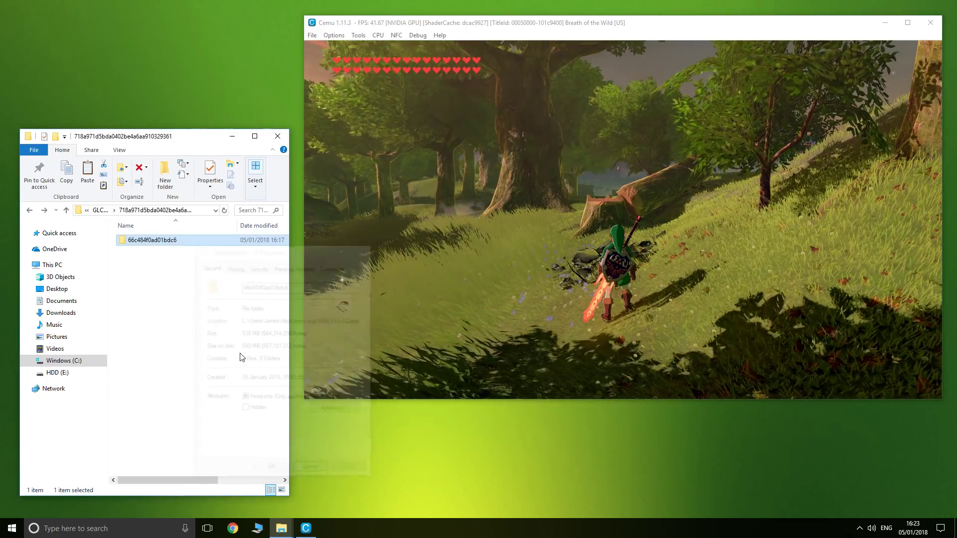
# Step: Look at the cache files and their modification dates inside the 66c484f0ad01bdc6 folder, and go back one level
pyautogui.doubleClick(148, 246)
pyautogui.moveTo(221, 479)
pyautogui.mouseDown()
pyautogui.moveTo(266, 487)
pyautogui.moveTo(213, 486)
pyautogui.mouseUp()
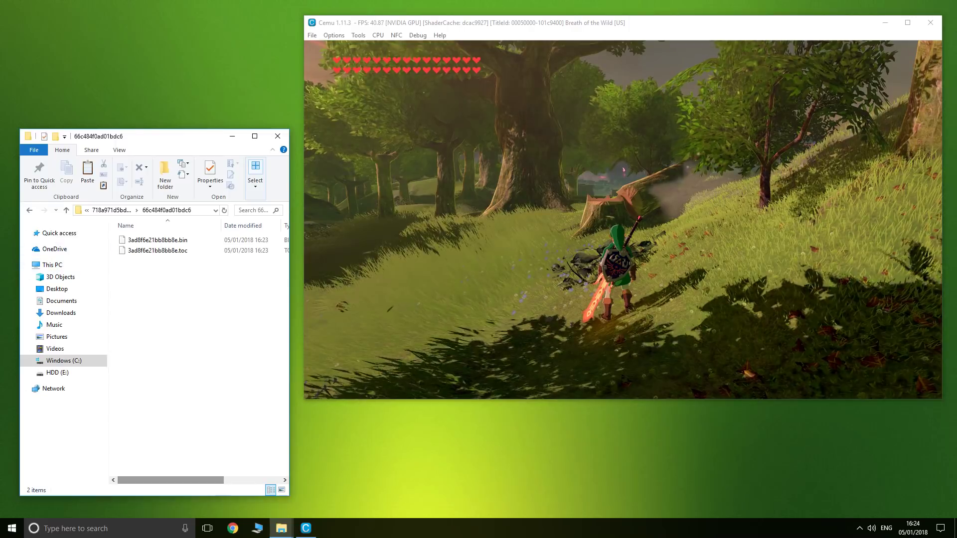
pyautogui.click(29, 211)
pyautogui.click(167, 294)
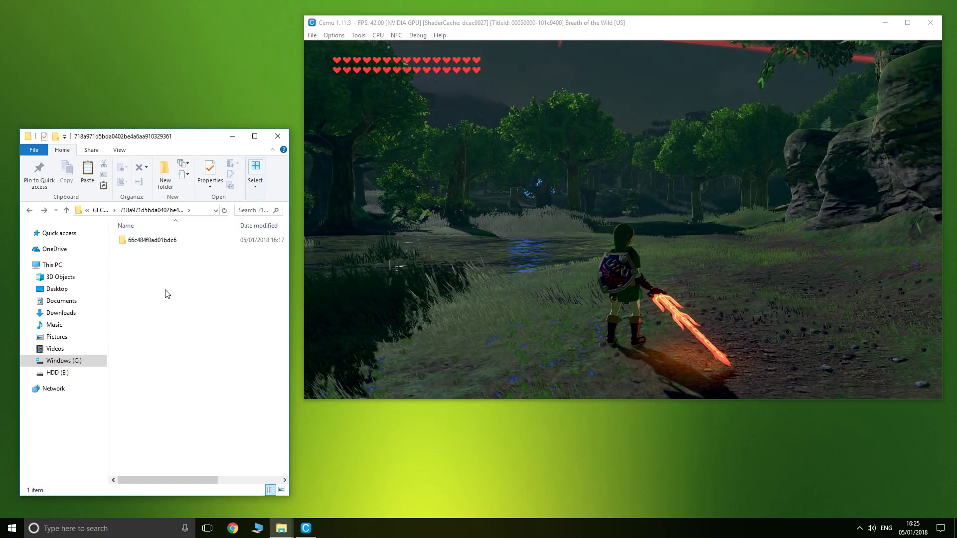
# Step: Recheck the 66c484f0ad01bdc6 folder's size in its properties after moving to the pond area in the game
pyautogui.rightClick(162, 243)
pyautogui.click(239, 508)
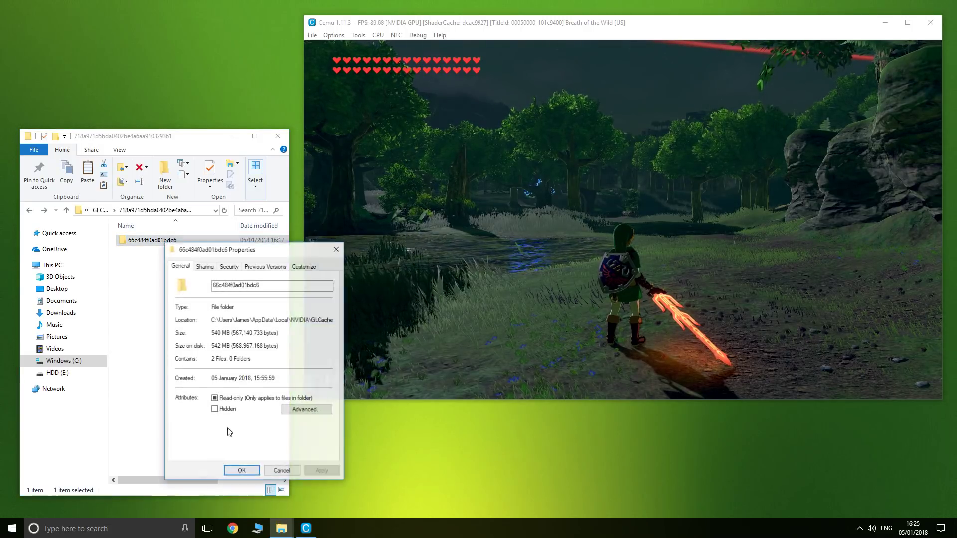
pyautogui.click(282, 471)
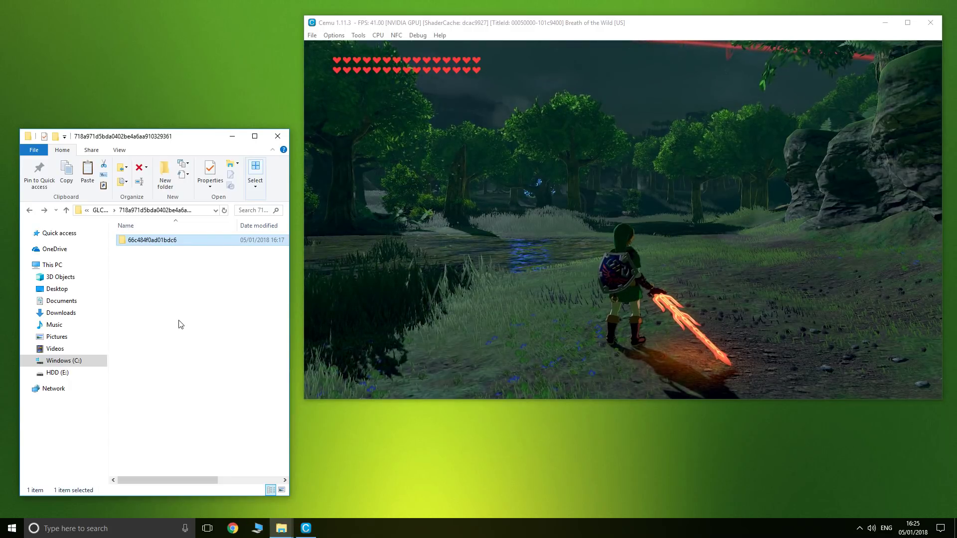
# Step: Create a new folder named Updated next to the 66c484f0ad01bdc6 folder
pyautogui.rightClick(181, 325)
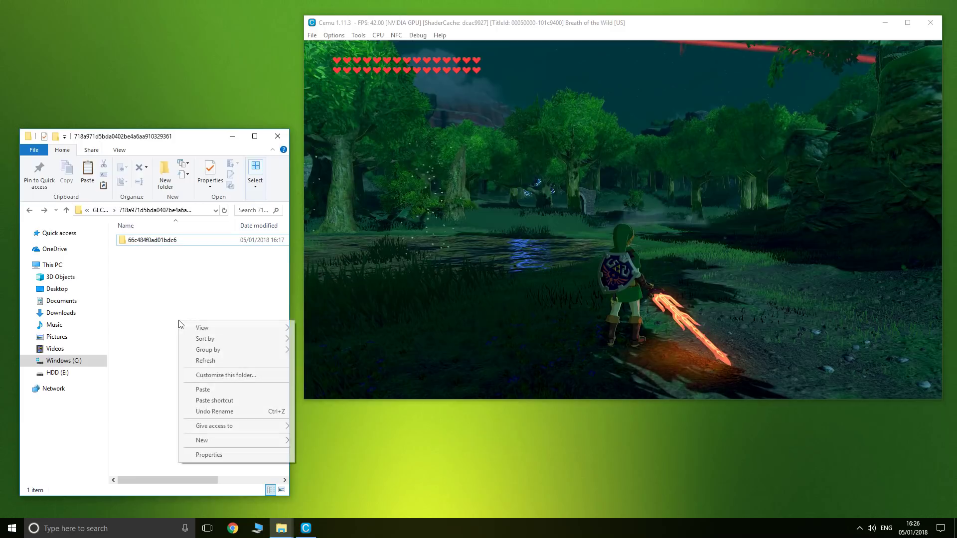
pyautogui.moveTo(249, 438)
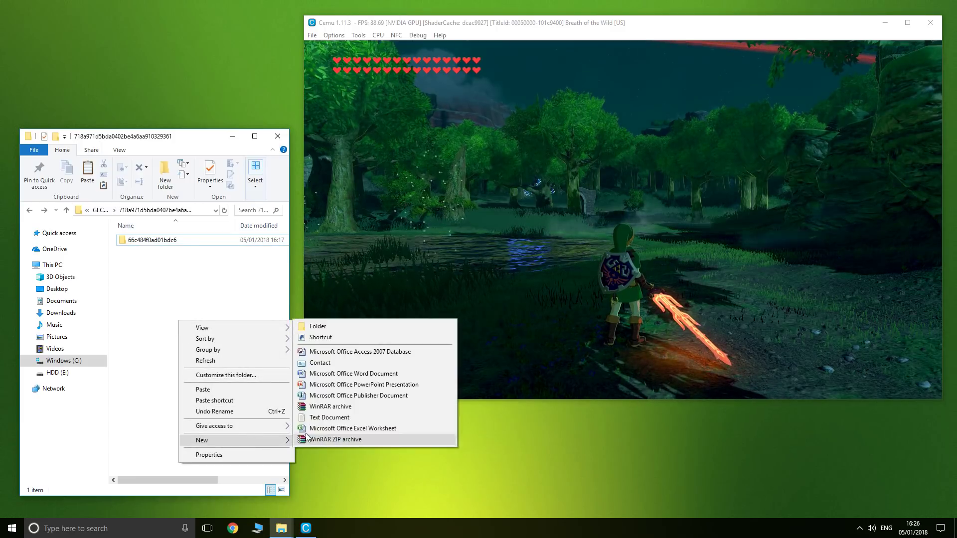
pyautogui.click(351, 327)
pyautogui.write('Updated')
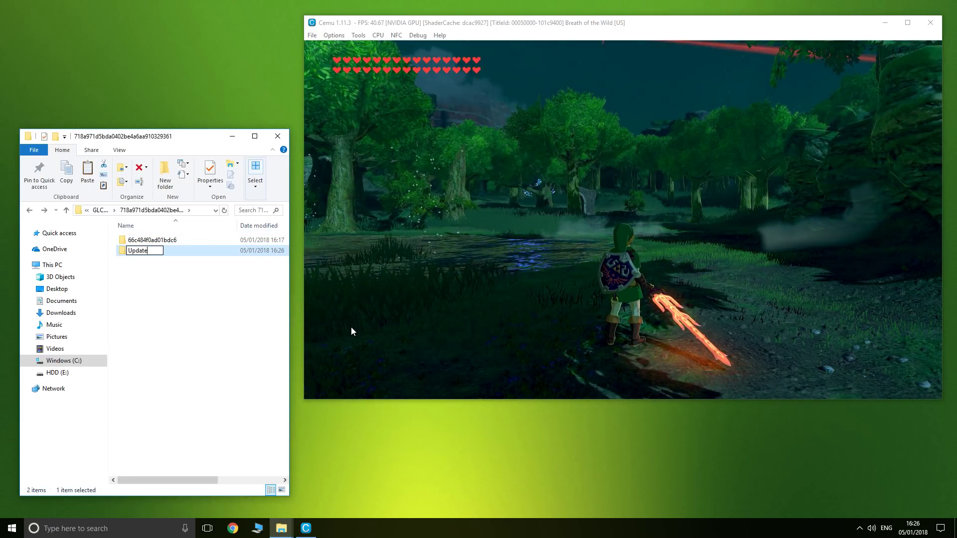
pyautogui.click(139, 302)
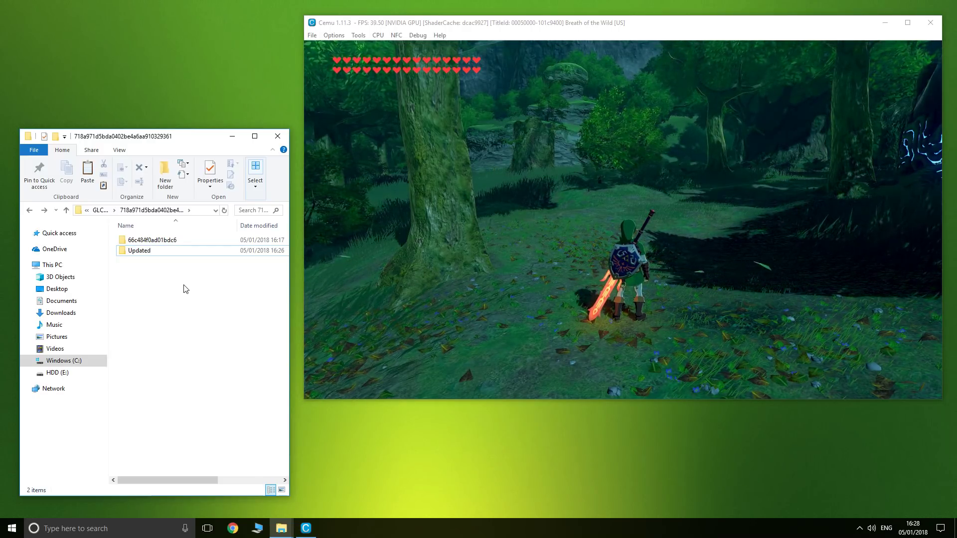
# Step: Check how large the 66c484f0ad01bdc6 folder is after reaching the stone ruins in the game
pyautogui.rightClick(205, 242)
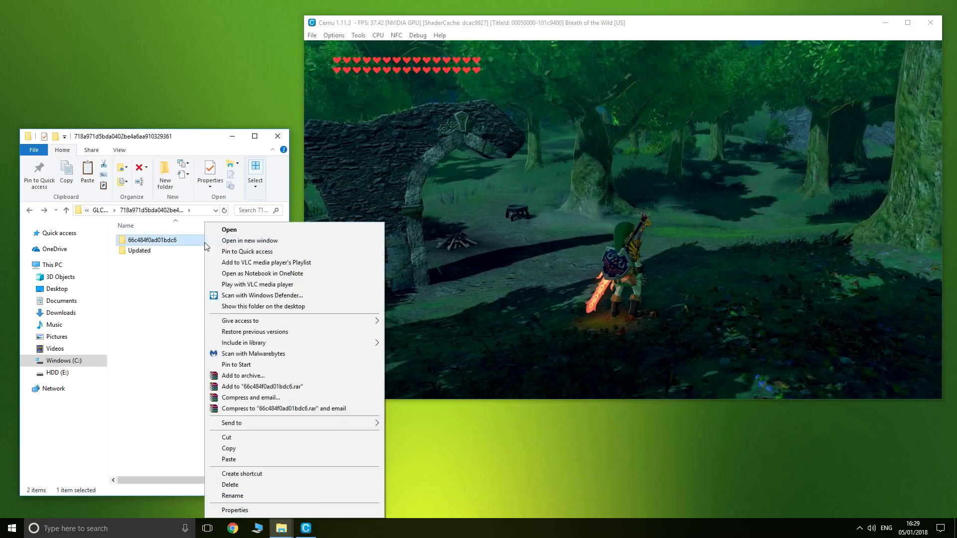
pyautogui.click(286, 511)
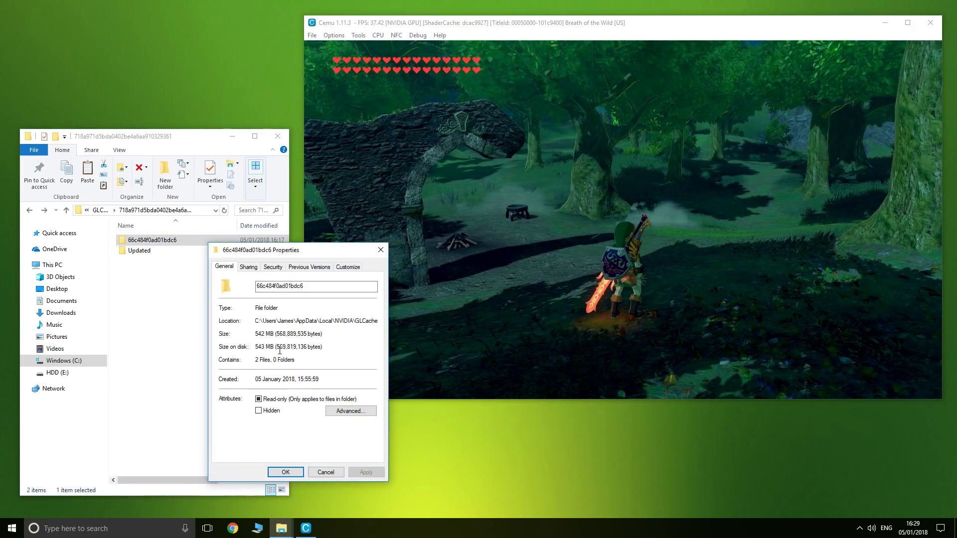
pyautogui.click(325, 473)
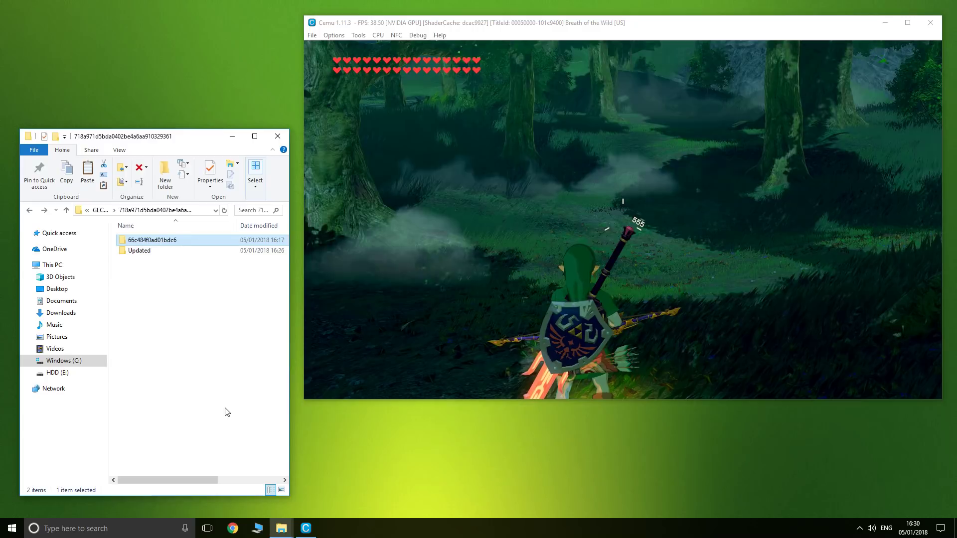
# Step: Check the size of the 66c484f0ad01bdc6 folder once more after using the bow in the game
pyautogui.rightClick(166, 241)
pyautogui.click(228, 512)
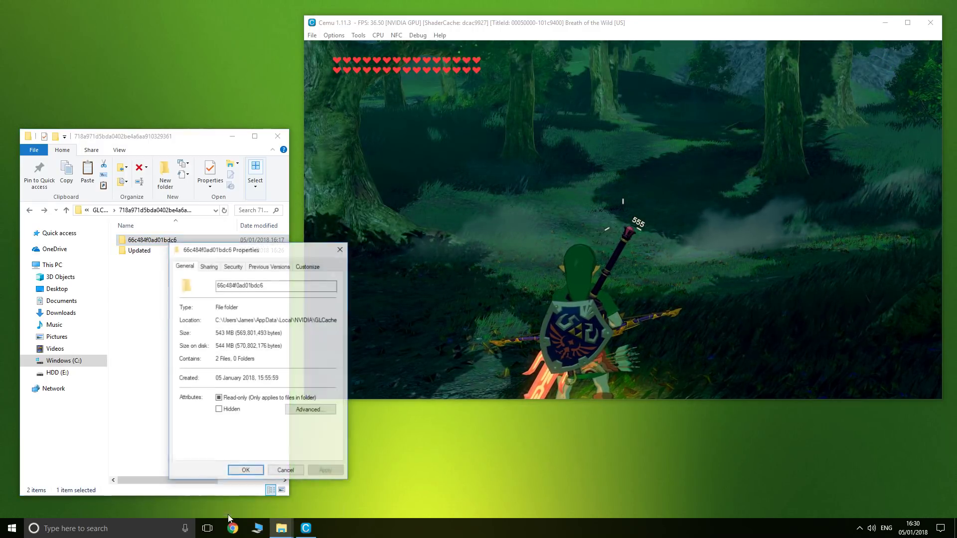
pyautogui.click(285, 472)
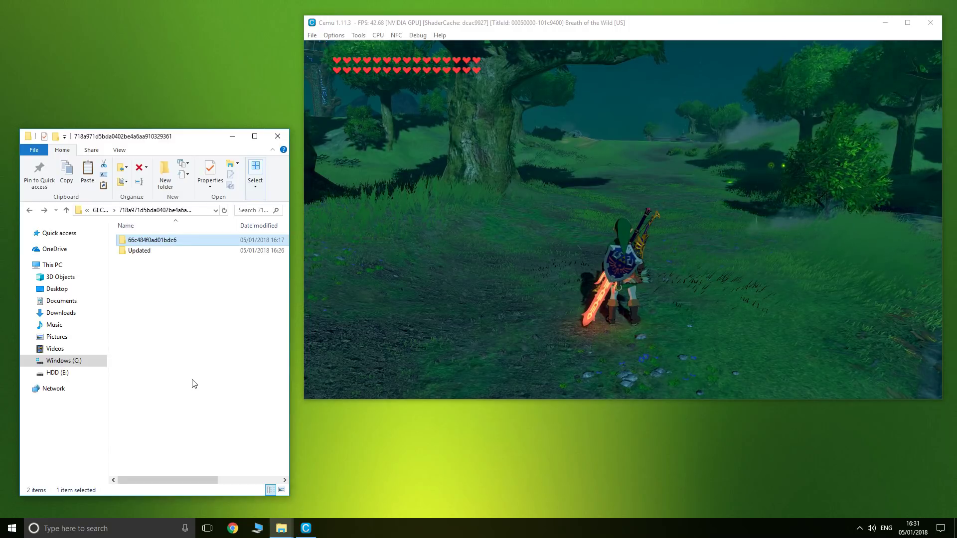
# Step: Close Cemu with the running game, and centre and widen the folder window on the desktop
pyautogui.click(930, 22)
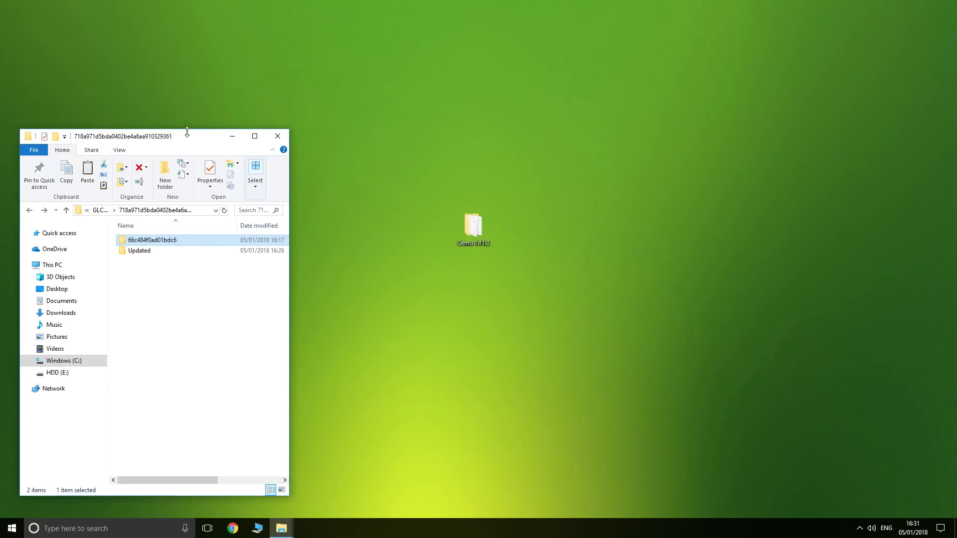
pyautogui.moveTo(185, 138); pyautogui.dragTo(481, 90)
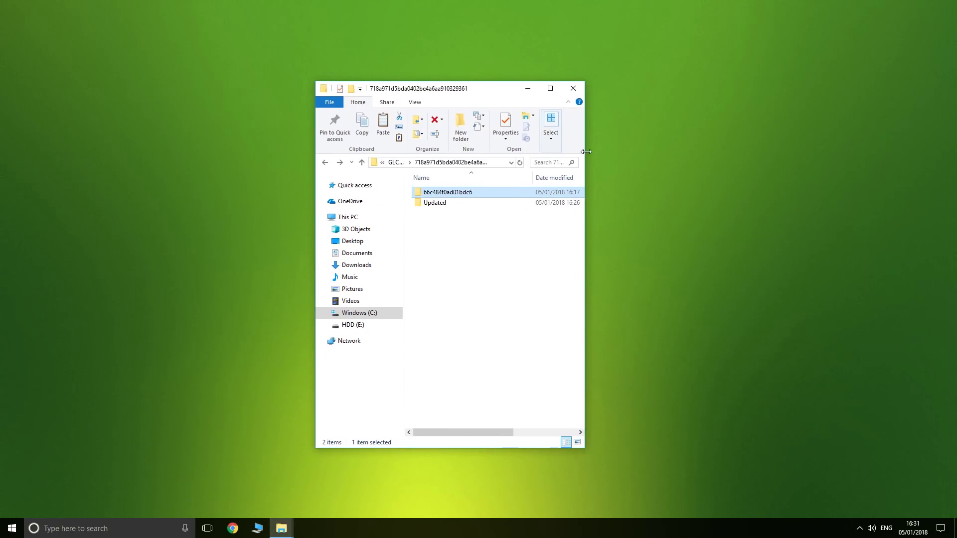
pyautogui.moveTo(586, 151); pyautogui.dragTo(721, 152)
pyautogui.moveTo(611, 86); pyautogui.dragTo(557, 85)
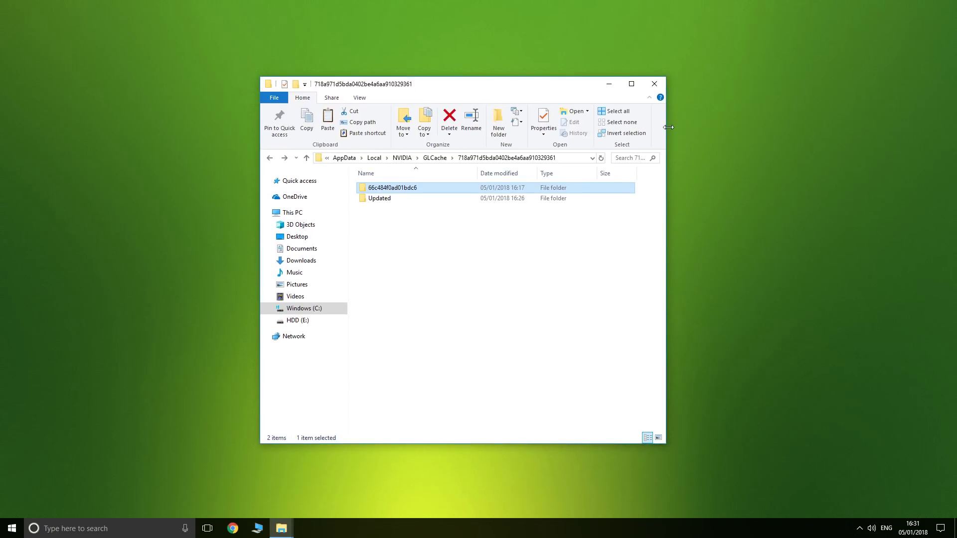
# Step: Widen the folder window further and place a copy of the 66c484f0ad01bdc6 folder inside the Updated folder
pyautogui.moveTo(669, 127); pyautogui.dragTo(714, 127)
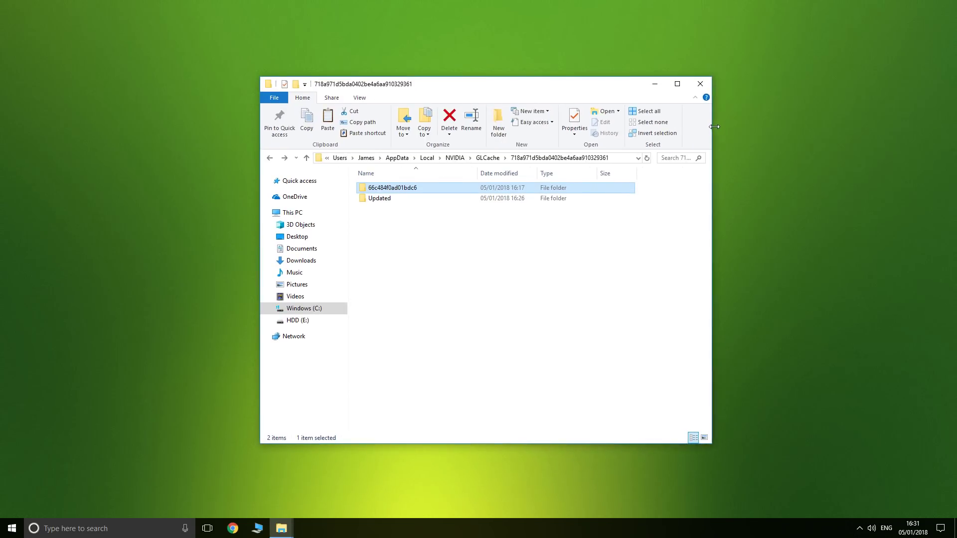
pyautogui.rightClick(416, 190)
pyautogui.click(477, 418)
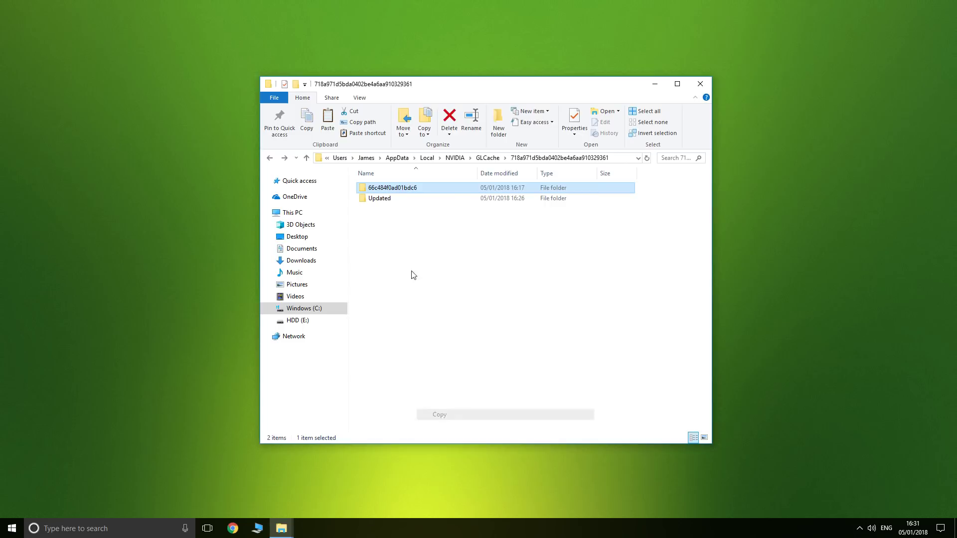
pyautogui.doubleClick(380, 200)
pyautogui.rightClick(389, 212)
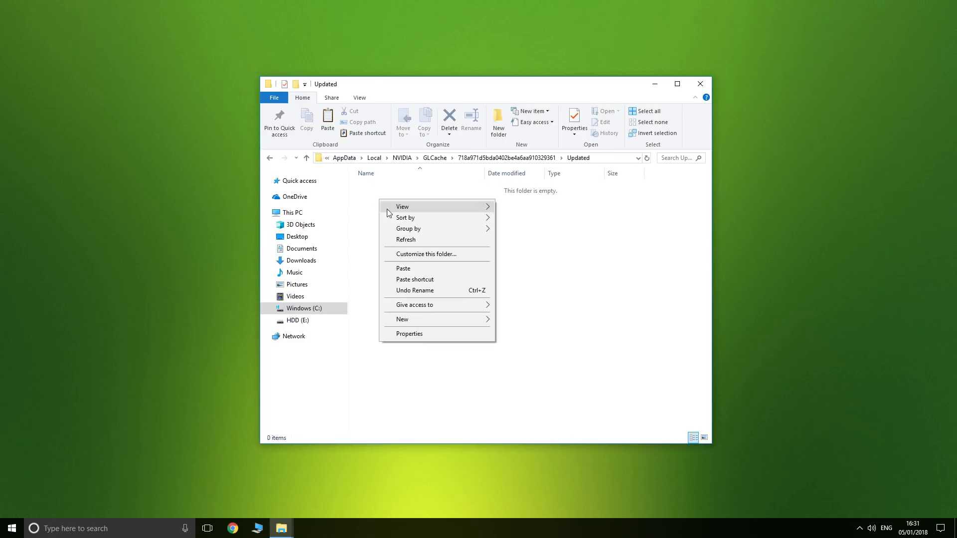
pyautogui.click(435, 271)
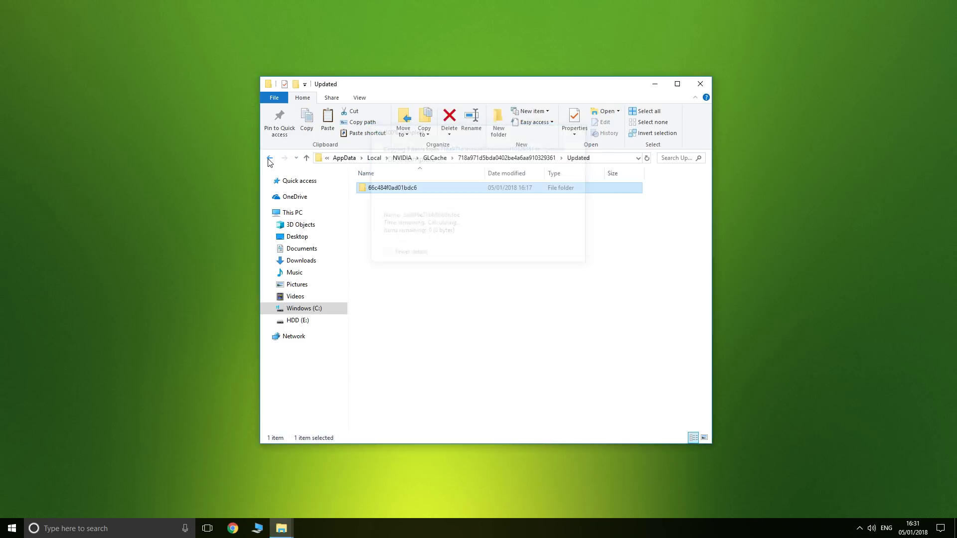
# Step: Return to the 718a971d5bda0402be4a6aa910329361 folder and move the Updated folder from there onto the desktop
pyautogui.click(307, 158)
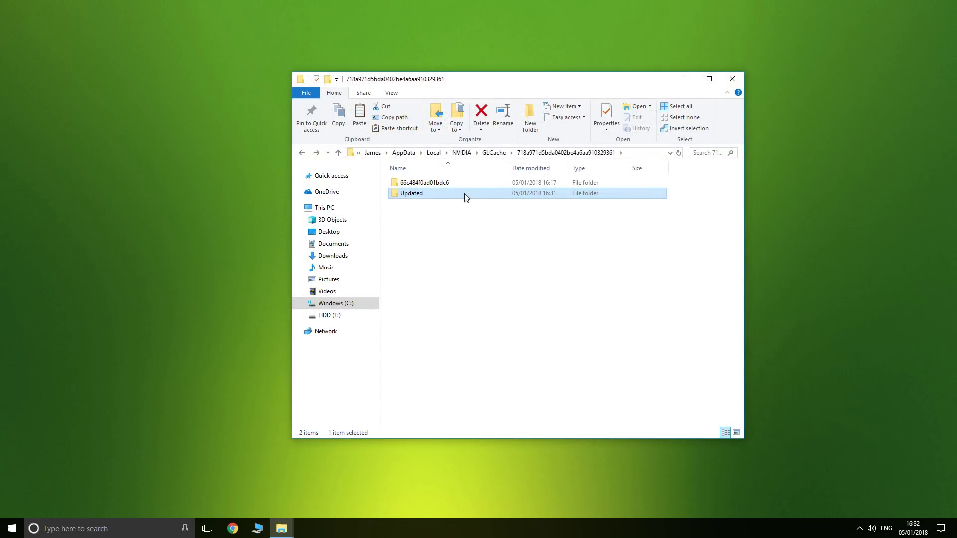
pyautogui.moveTo(465, 197); pyautogui.dragTo(178, 238)
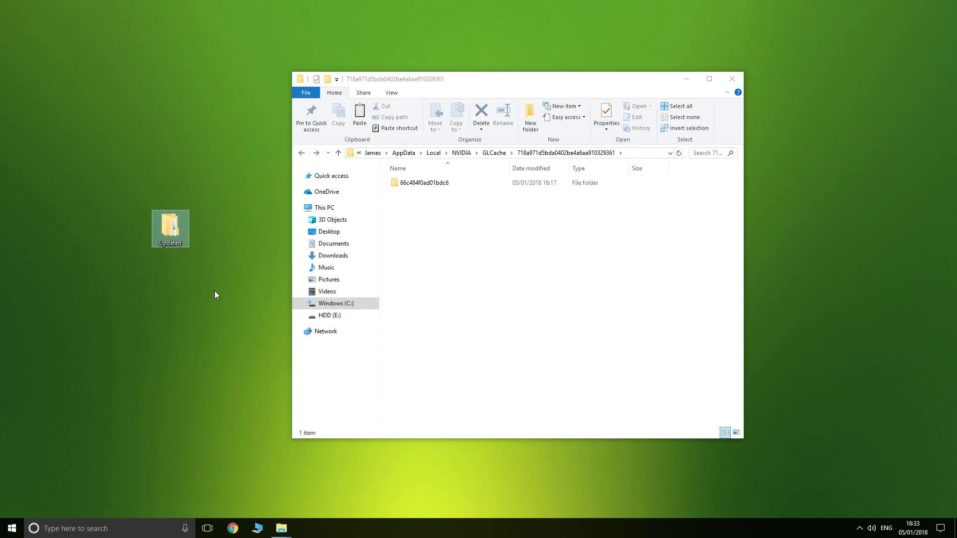